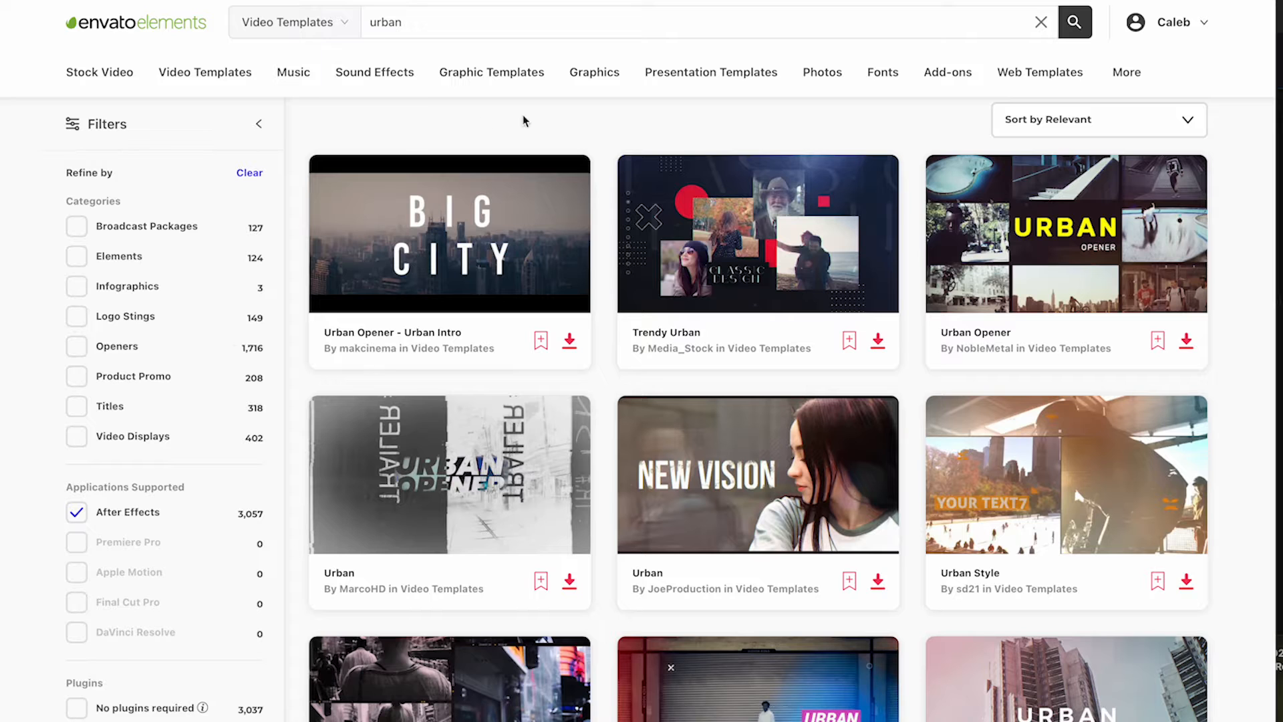
# Browse the After Effects templates found for "urban" and download the Urban Opener by JoeProduction.
pyautogui.scroll(-6, 539, 119)
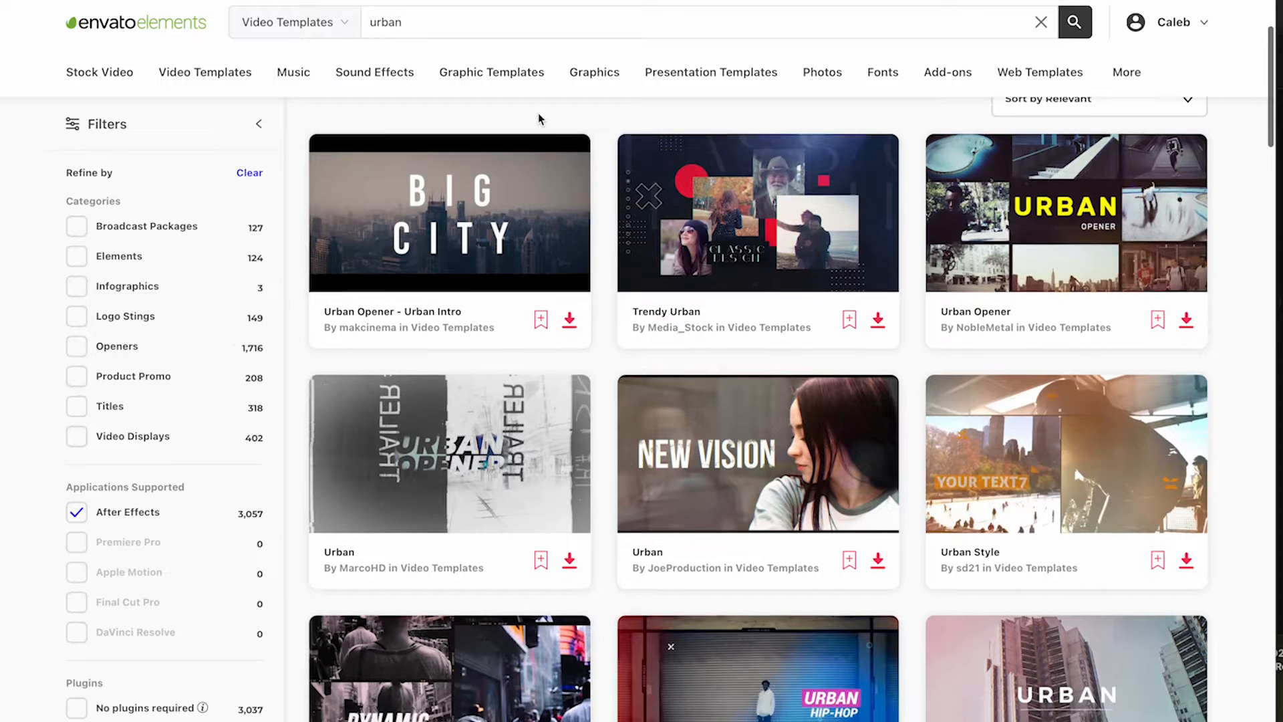
pyautogui.scroll(-6, 538, 119)
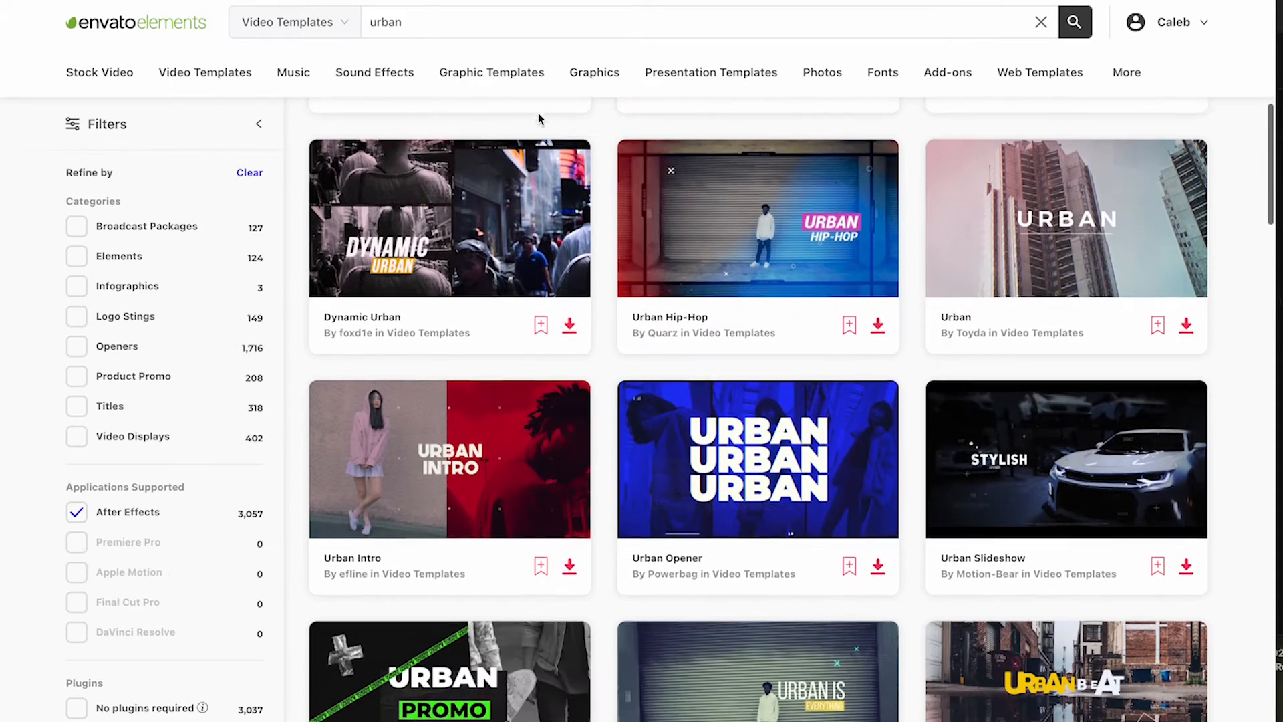
pyautogui.scroll(-4, 538, 119)
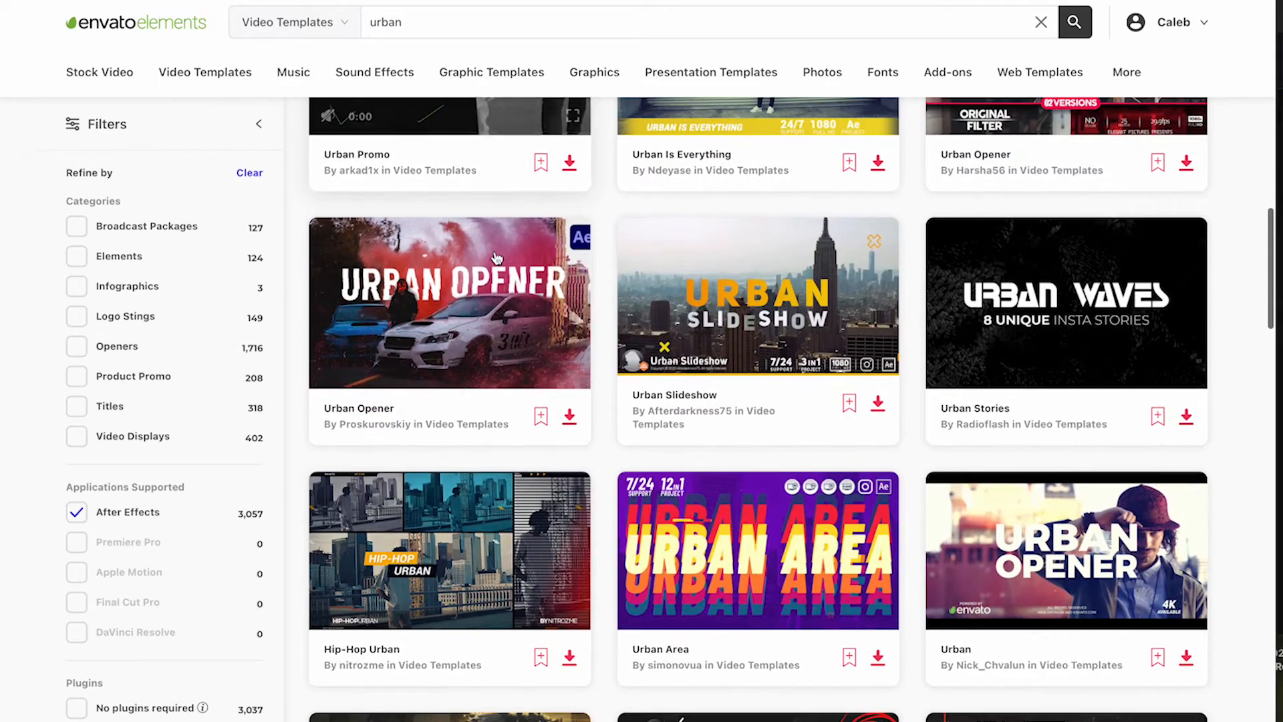
pyautogui.scroll(-10, 1024, 353)
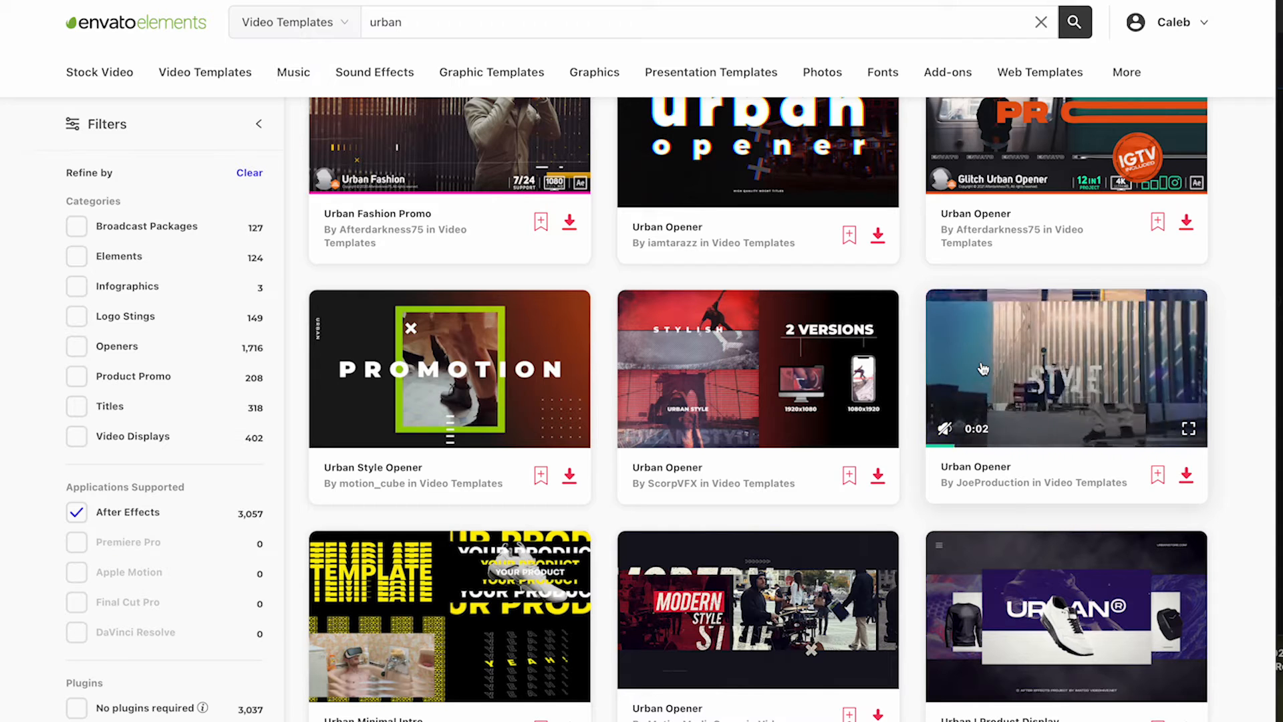
pyautogui.click(1188, 474)
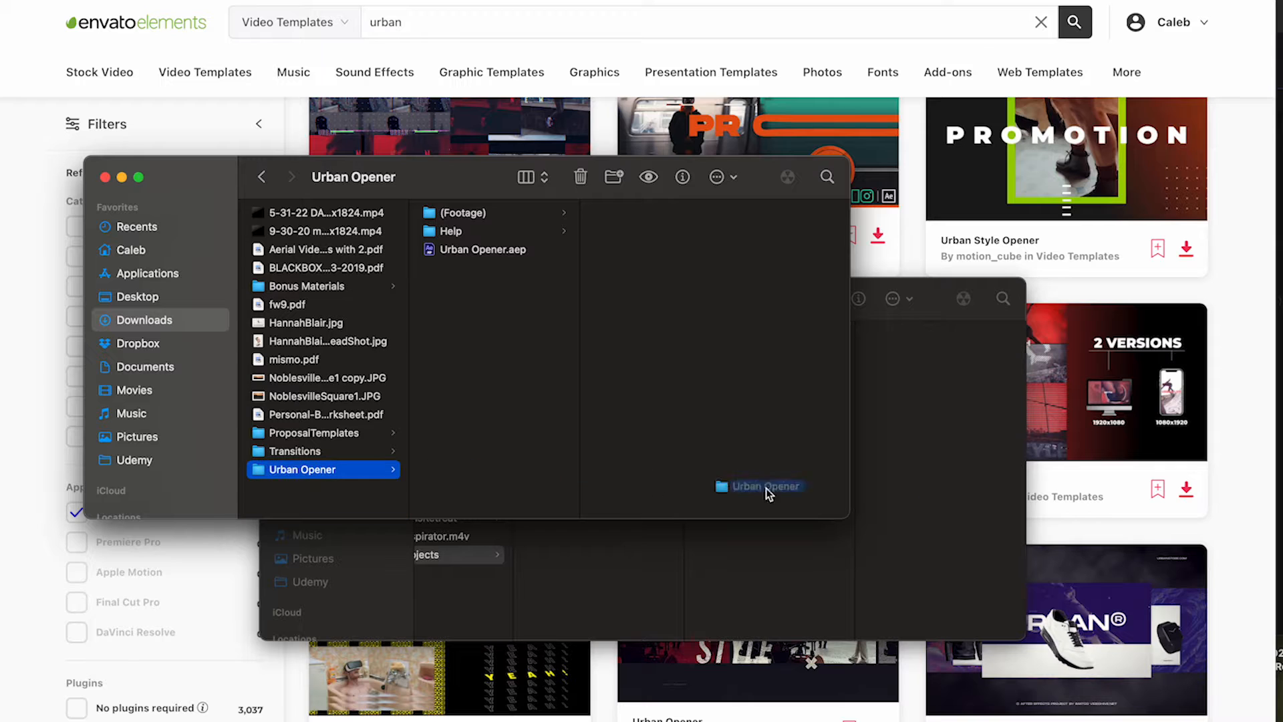
pyautogui.moveTo(766, 488); pyautogui.dragTo(829, 566)
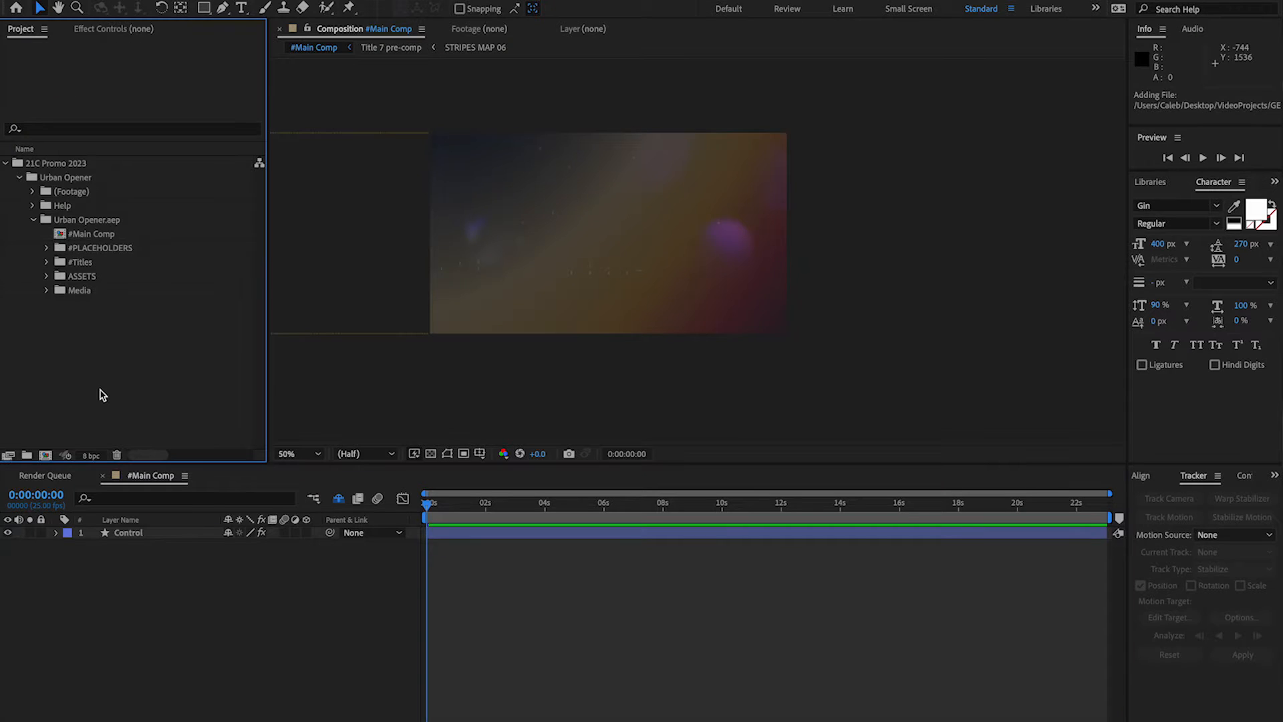
# Import the VideoCache footage folder into the After Effects project.
pyautogui.doubleClick(100, 395)
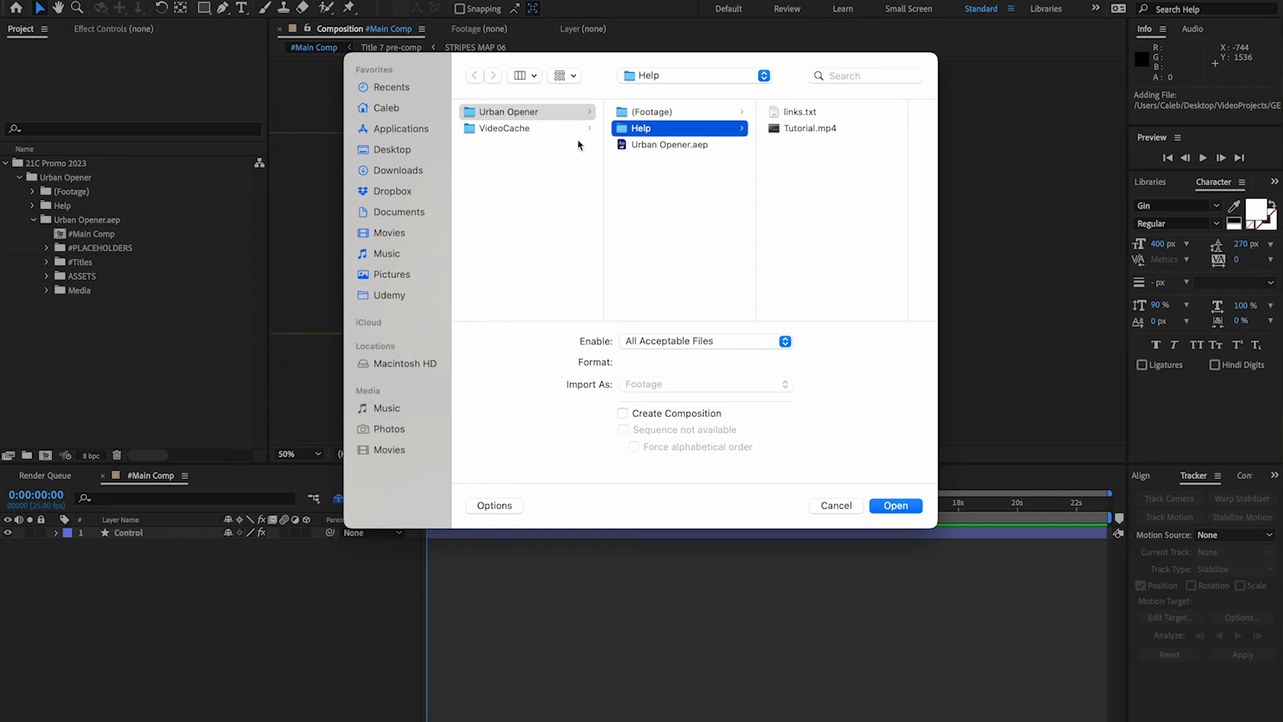
pyautogui.click(544, 129)
pyautogui.click(895, 506)
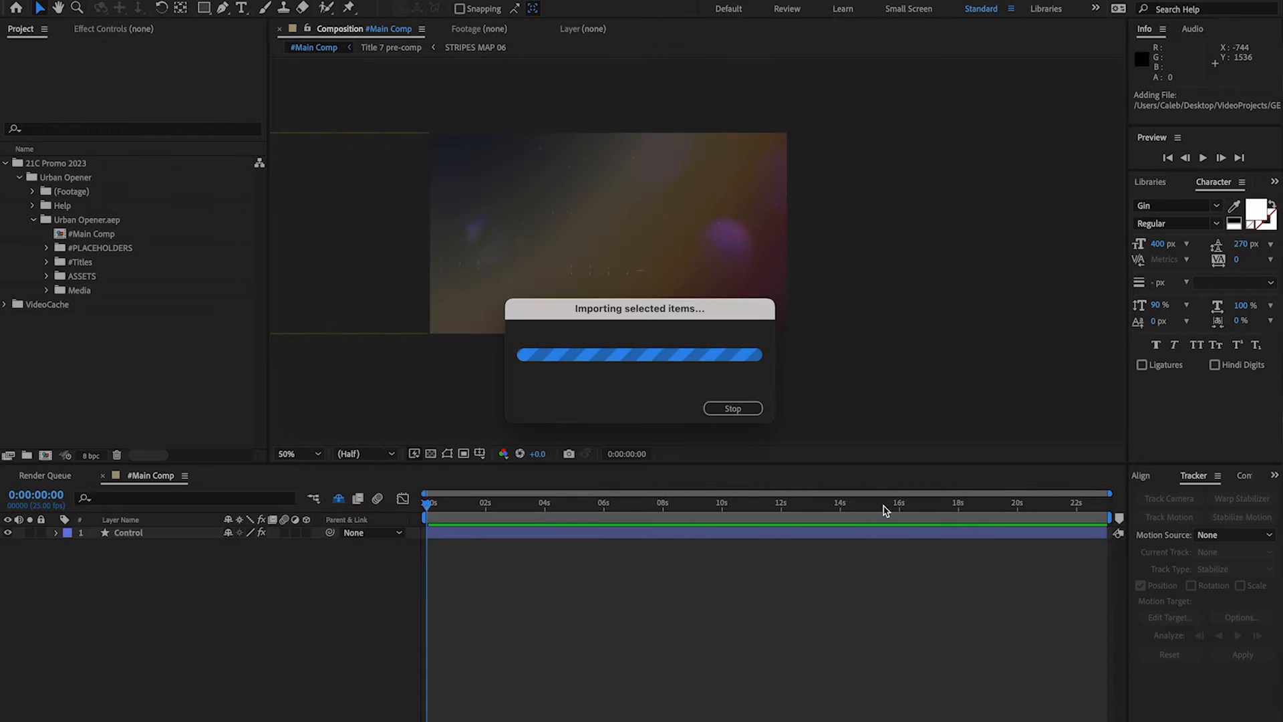
# Expand the #PLACEHOLDERS folder of Urban Opener.aep and open the PH 01 composition.
pyautogui.click(61, 342)
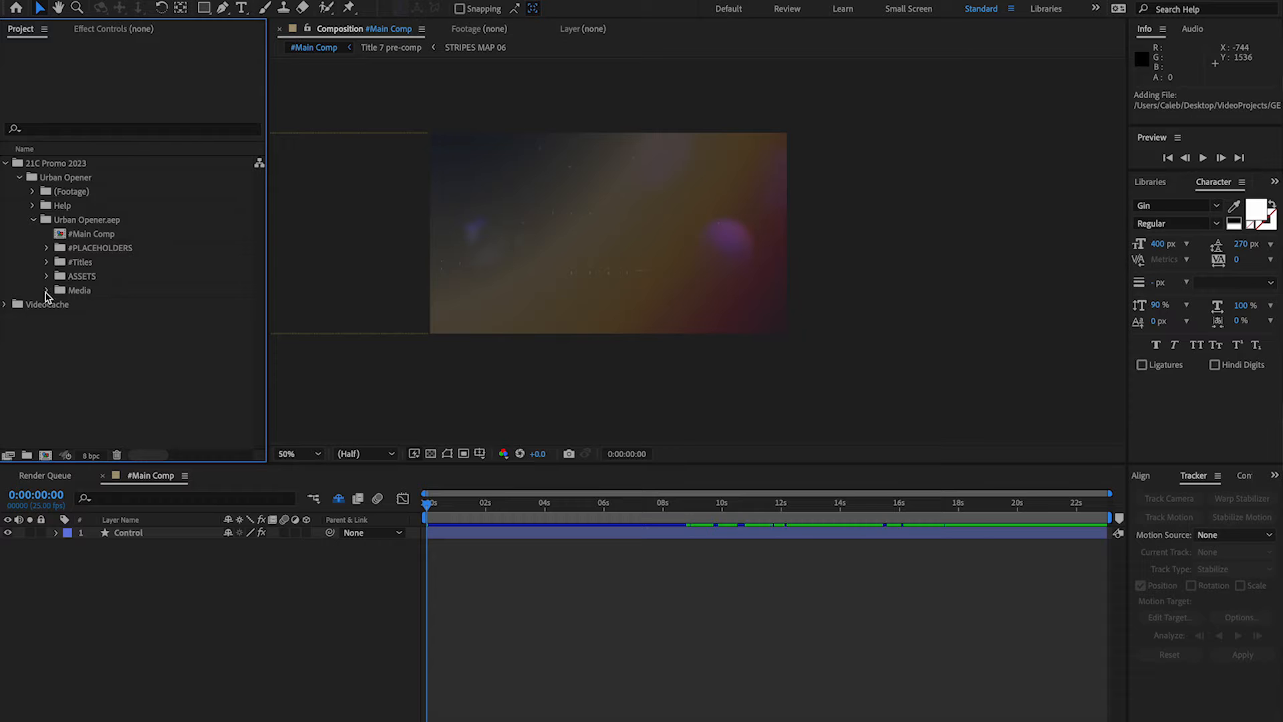
pyautogui.click(46, 248)
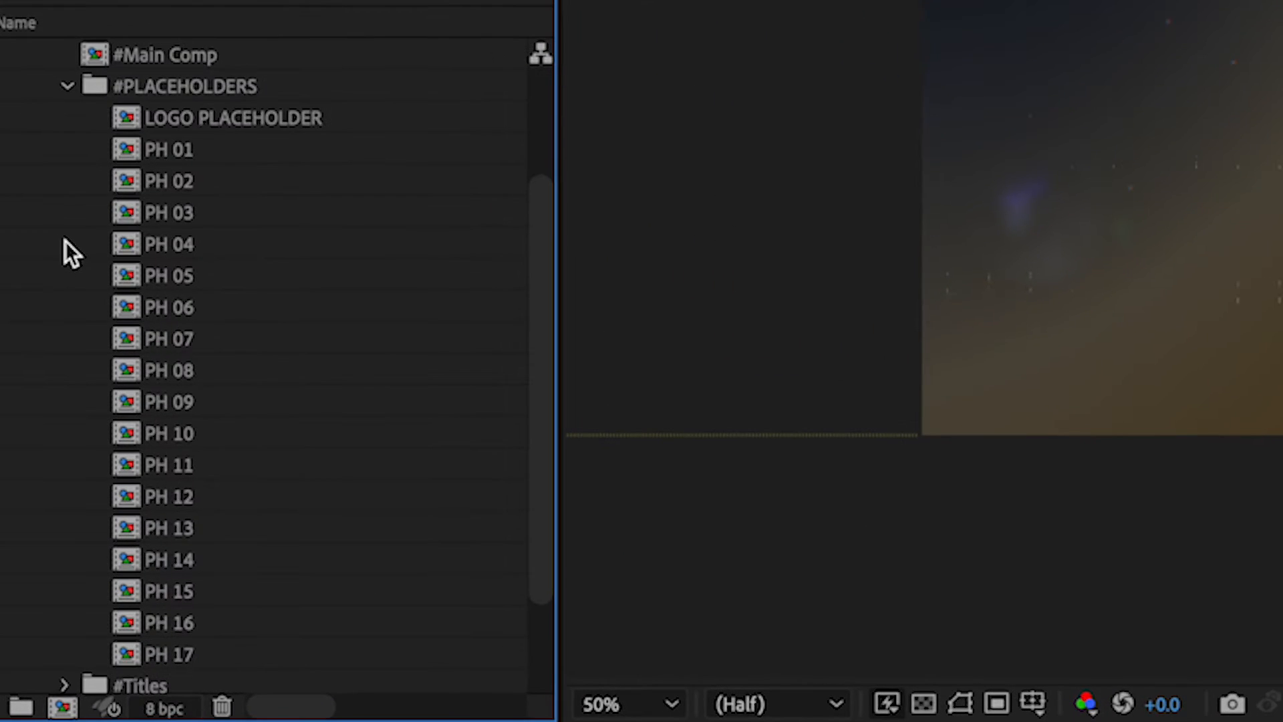
pyautogui.scroll(1, 167, 143)
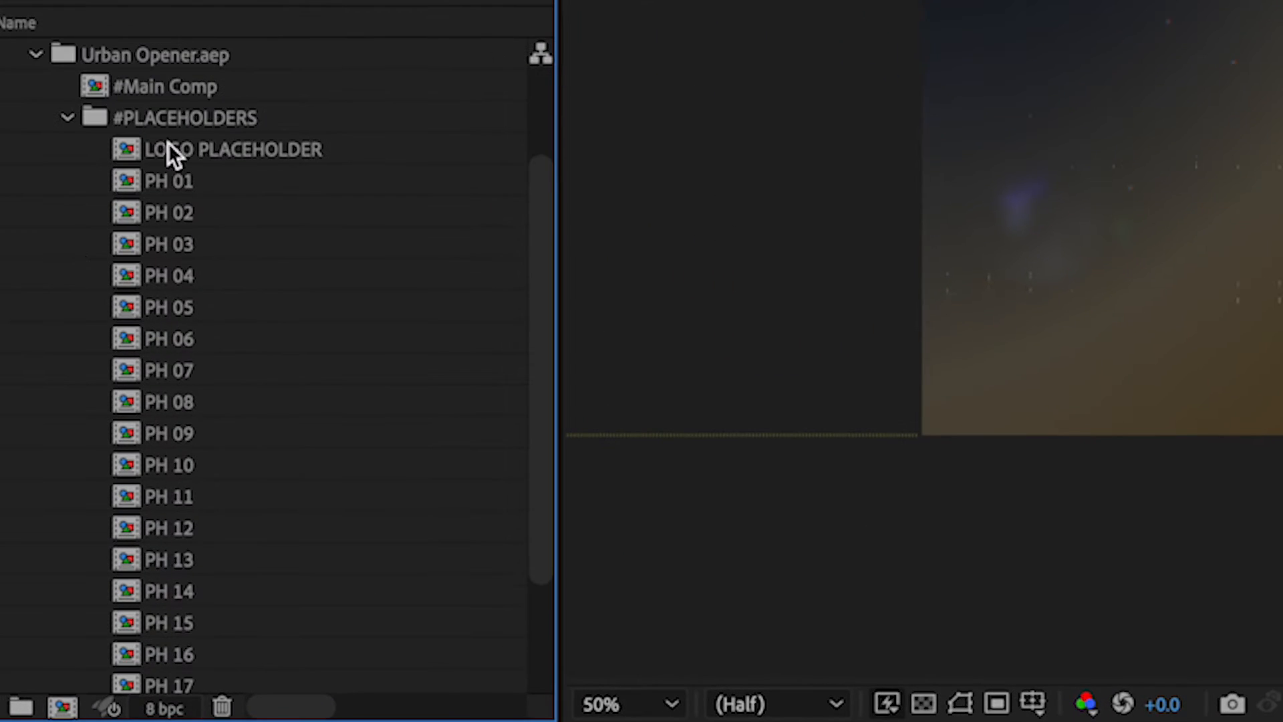
pyautogui.doubleClick(122, 182)
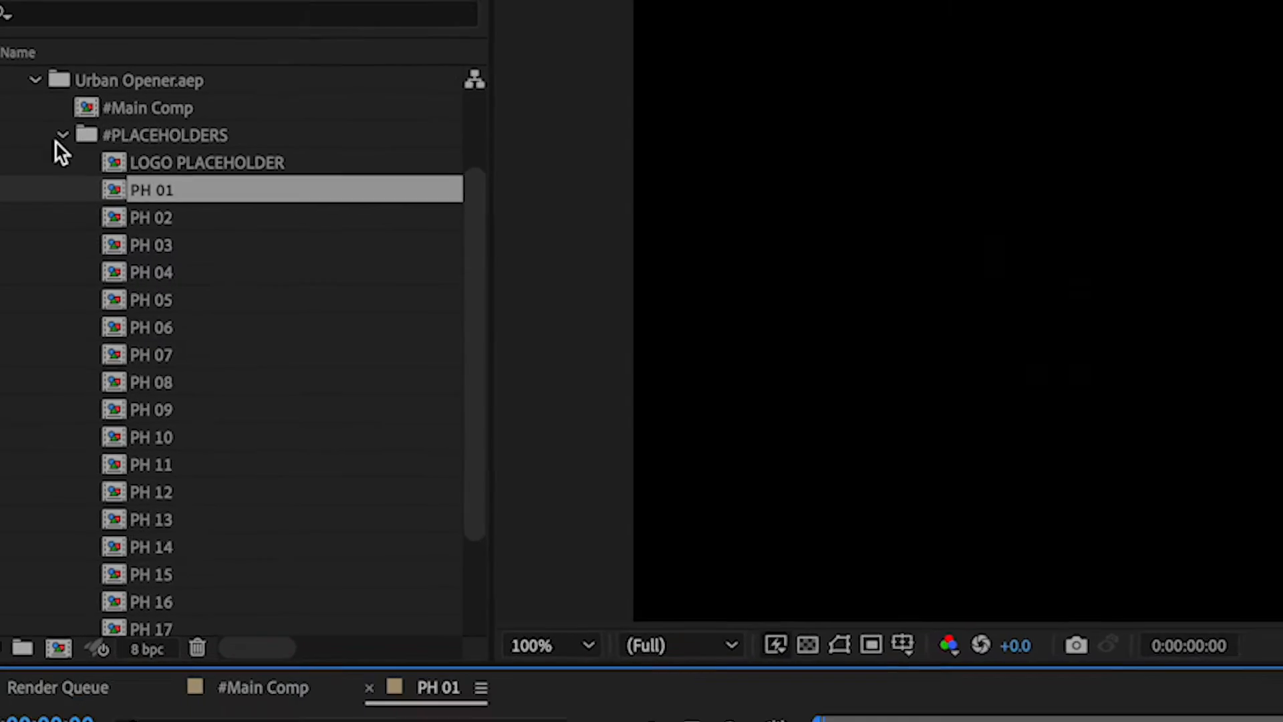
# Place the VideoCache clip DSC_5954.MOV in PH 01 and another VideoCache clip in PH 02.
pyautogui.scroll(2, 27, 130)
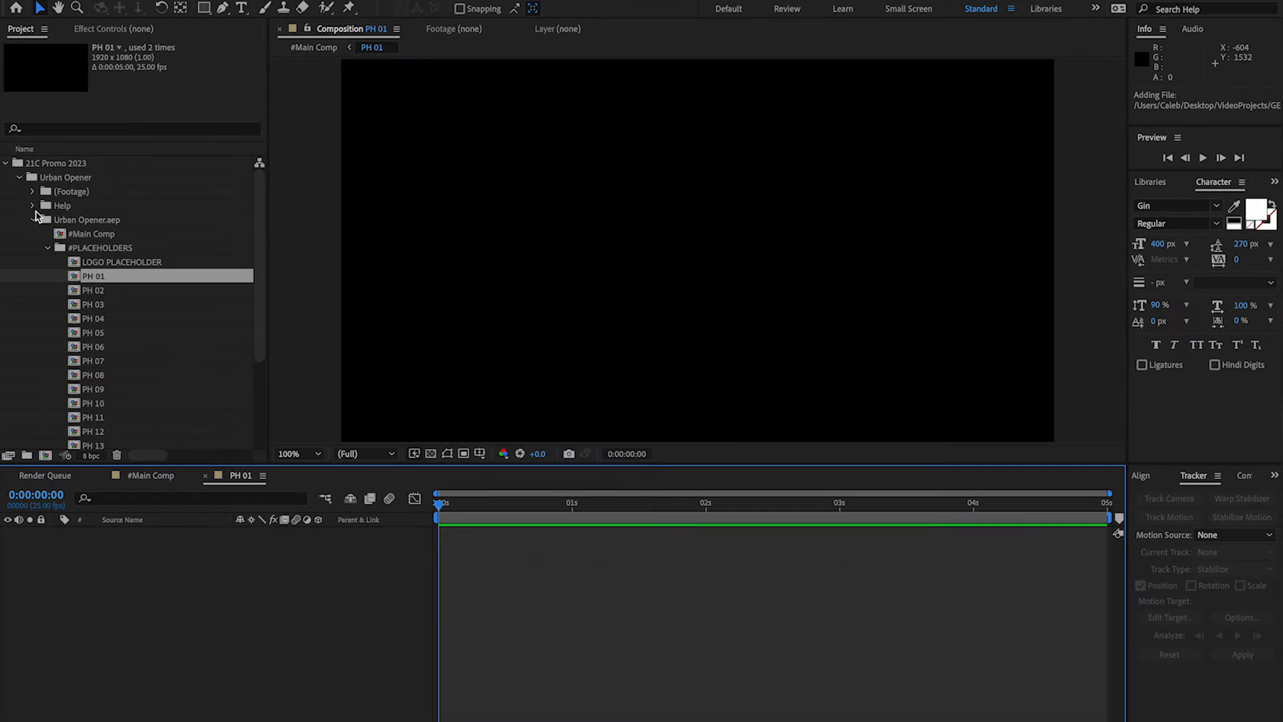
pyautogui.click(33, 220)
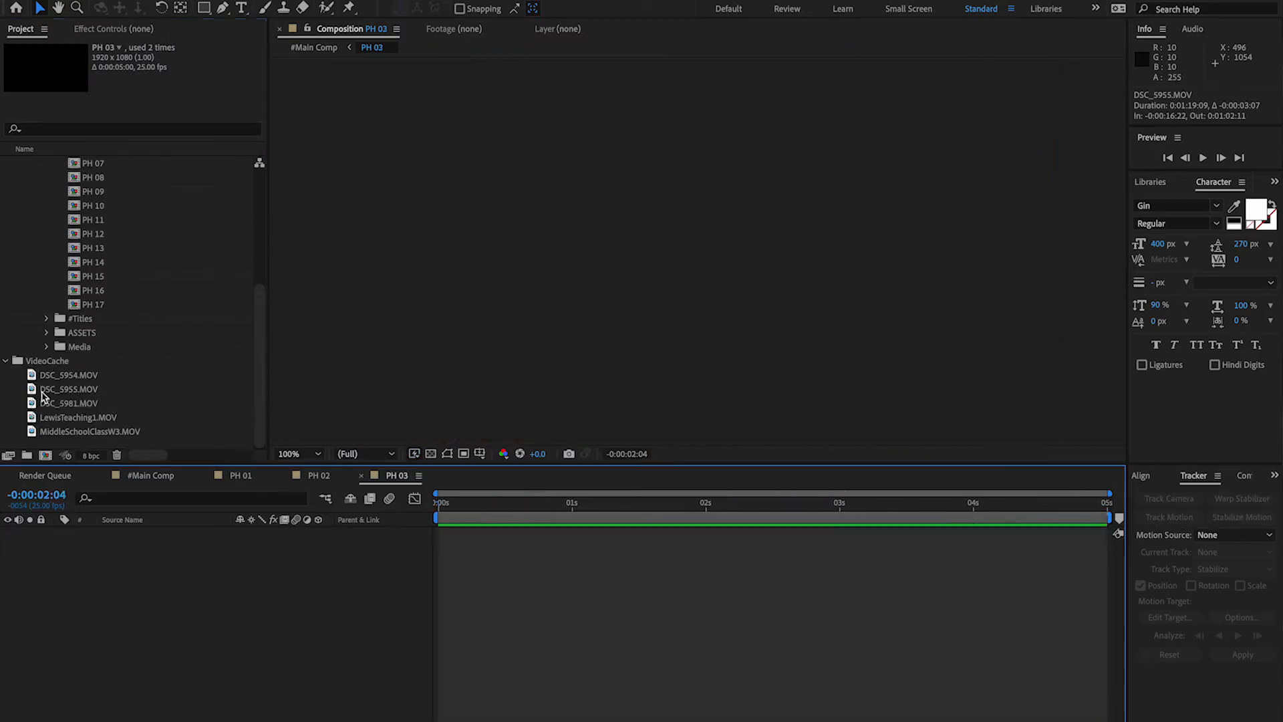
pyautogui.moveTo(67, 431); pyautogui.dragTo(58, 558)
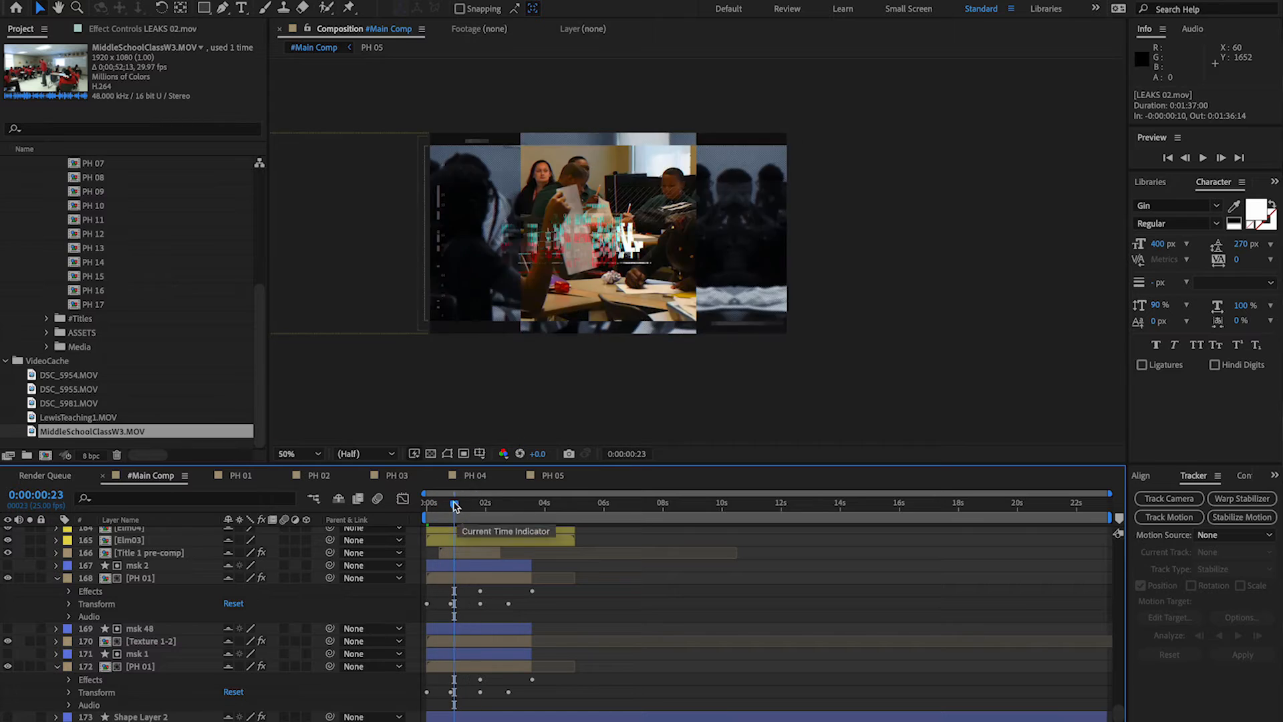
# Expand the #Titles folder of Urban Opener.aep and open the Title 1 composition.
pyautogui.scroll(5, 38, 309)
pyautogui.click(33, 221)
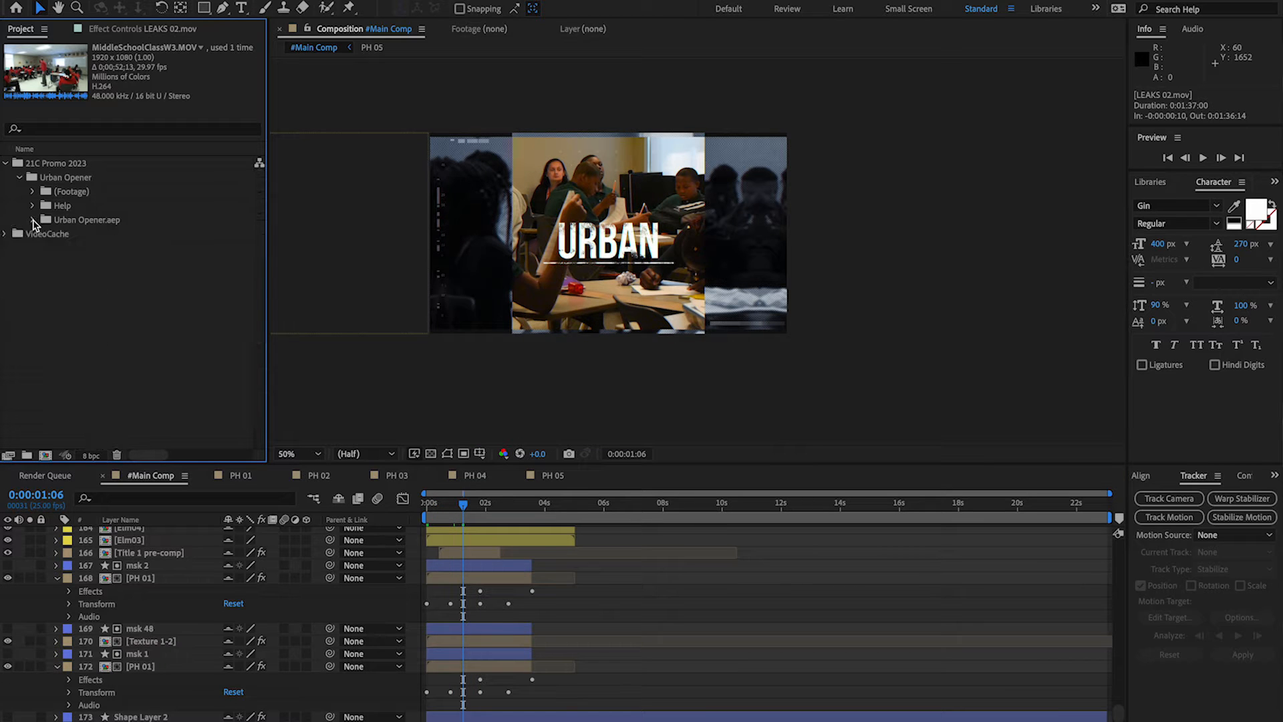
pyautogui.click(33, 221)
pyautogui.click(48, 192)
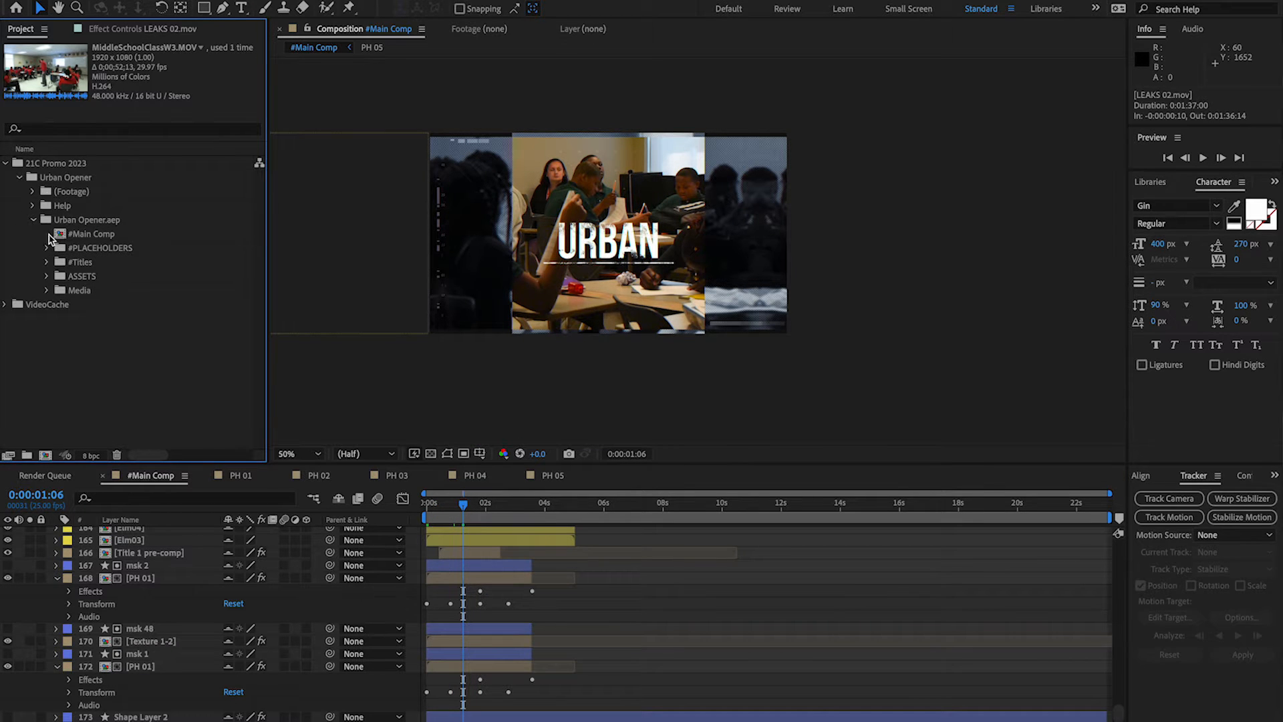
pyautogui.click(47, 262)
pyautogui.doubleClick(74, 278)
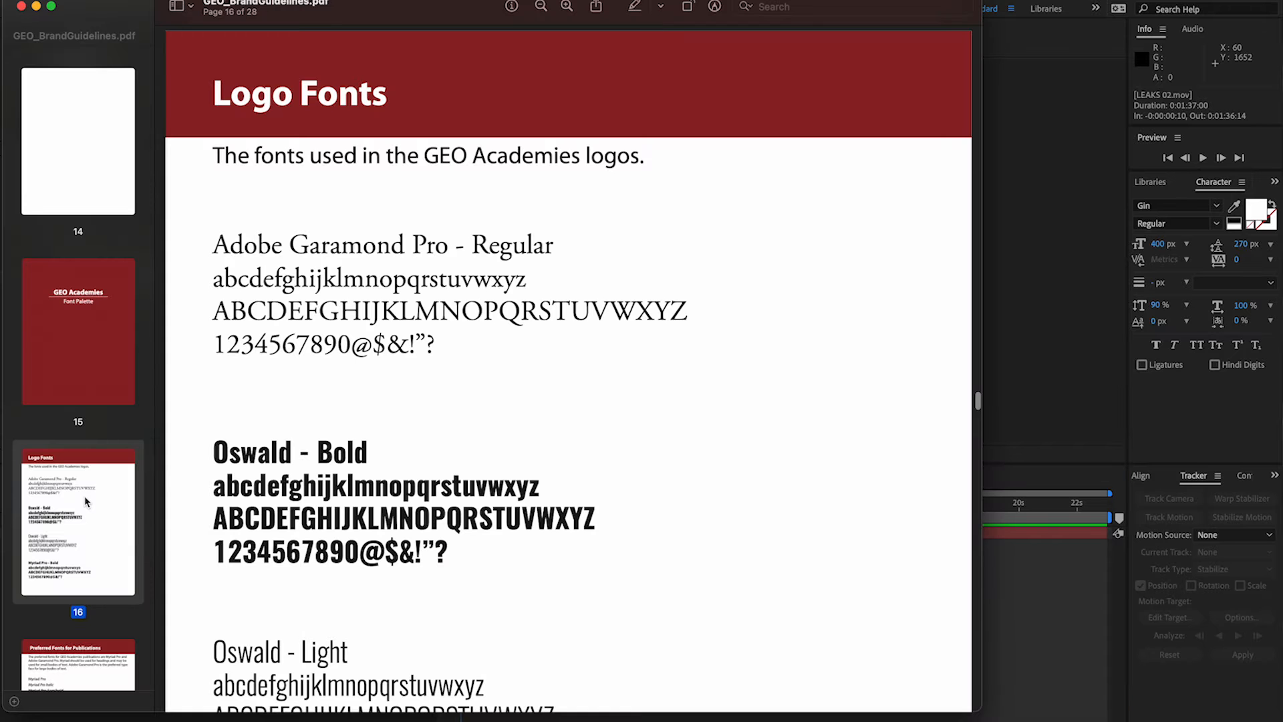
# Return from the brand guidelines to After Effects, set the Title 1 text to Oswald Bold and replace it with "Academics".
pyautogui.click(1047, 323)
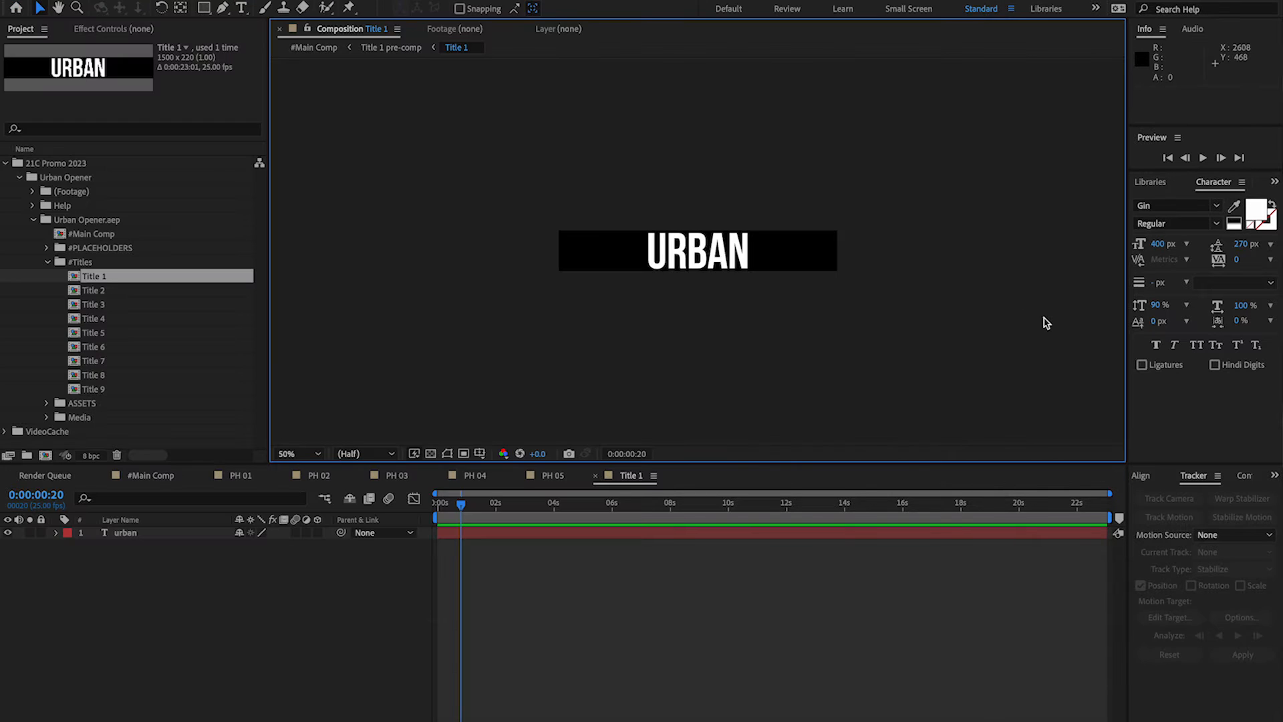
pyautogui.doubleClick(719, 252)
pyautogui.click(1186, 205)
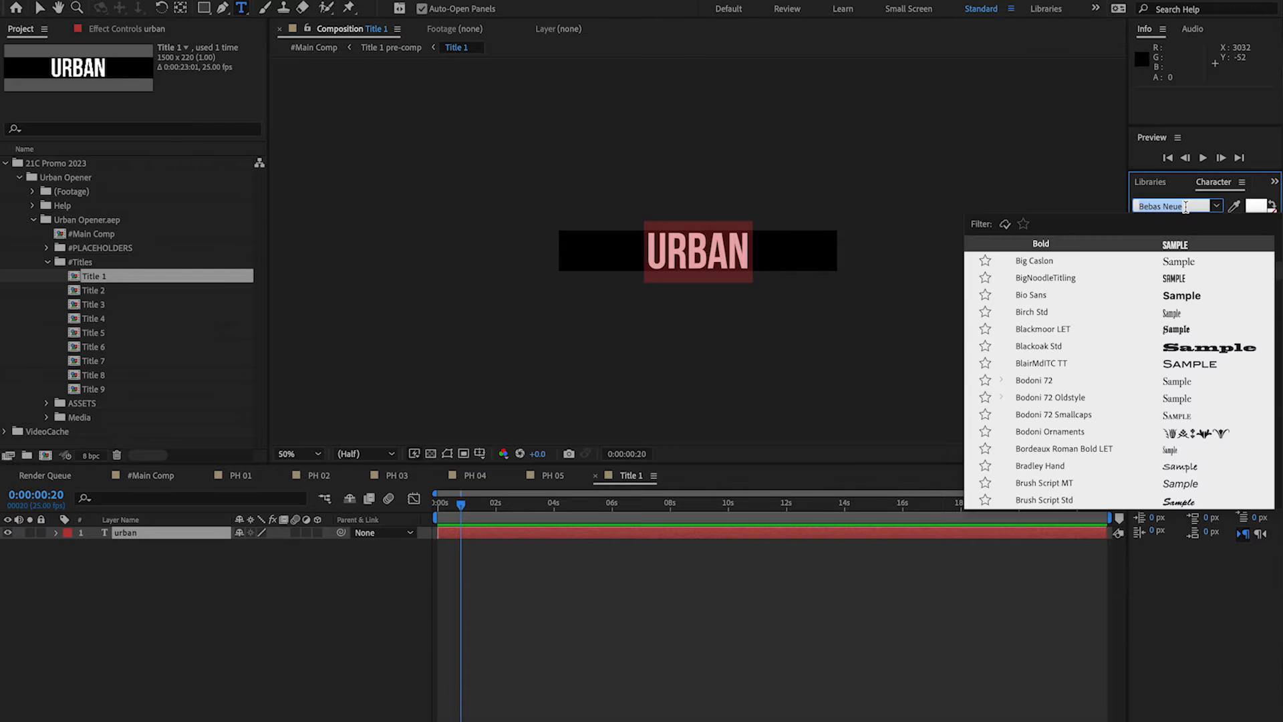
pyautogui.write('os')
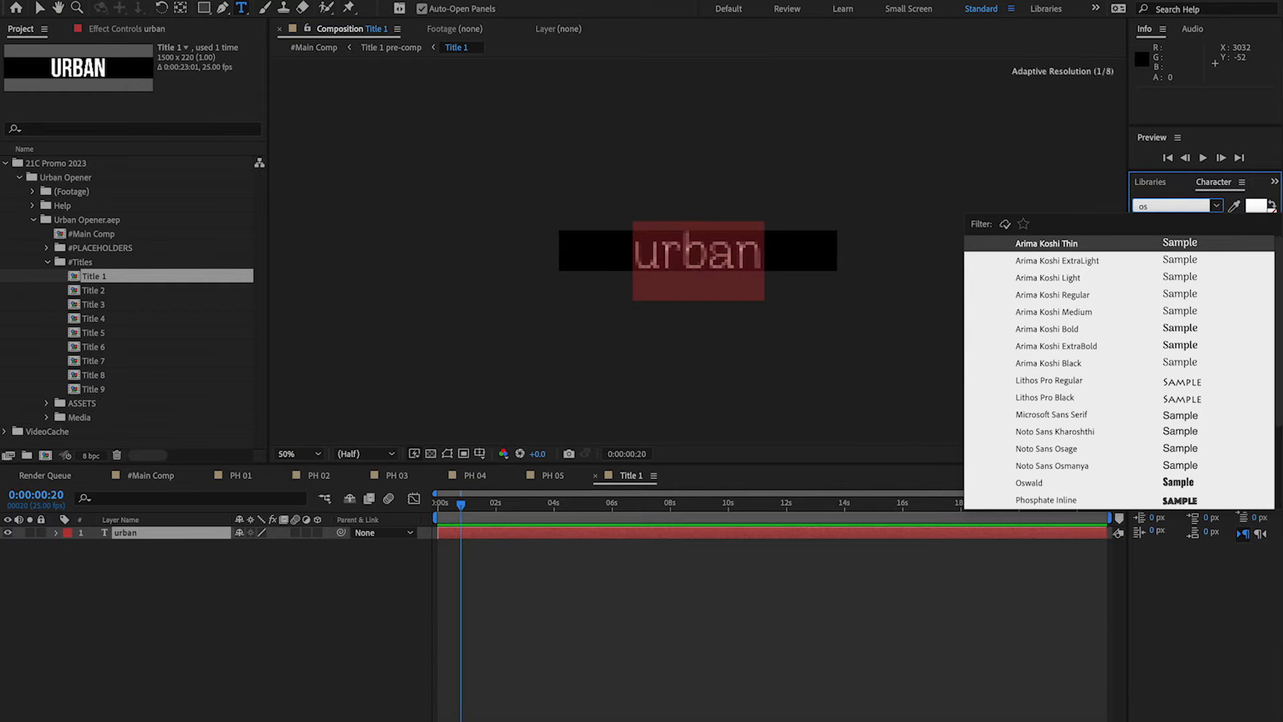
pyautogui.click(1030, 483)
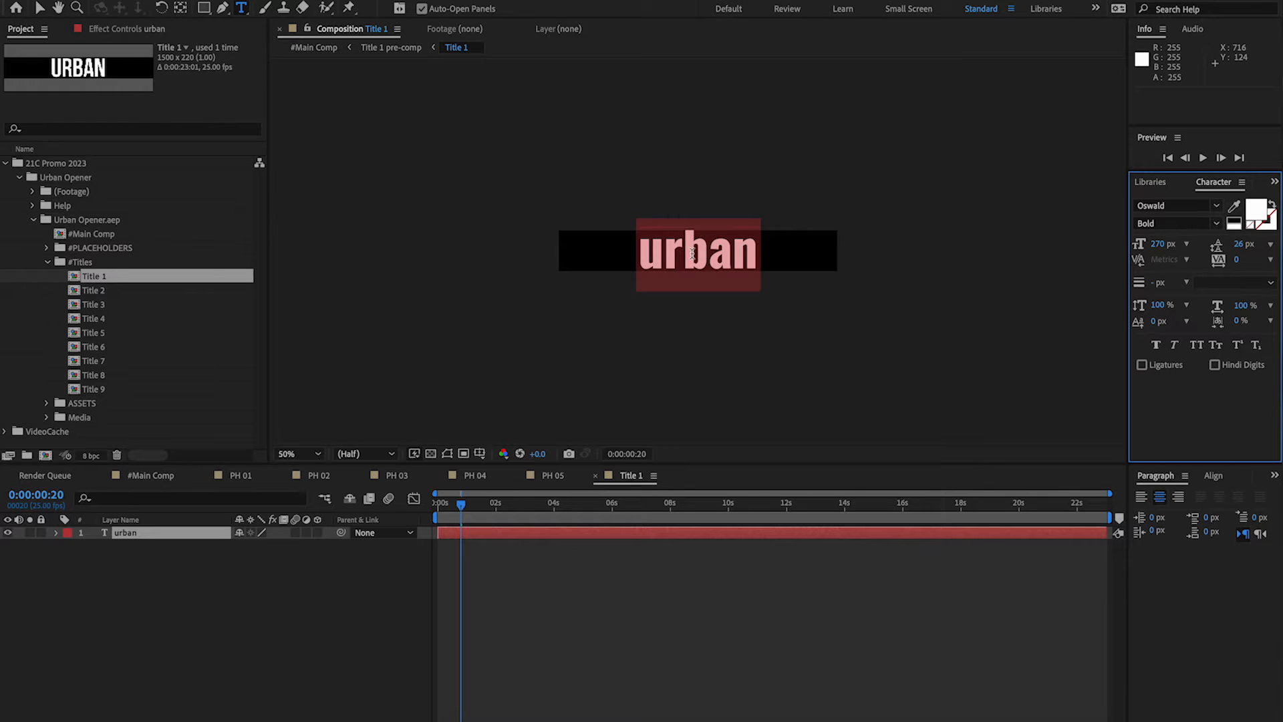
pyautogui.write('Academics')
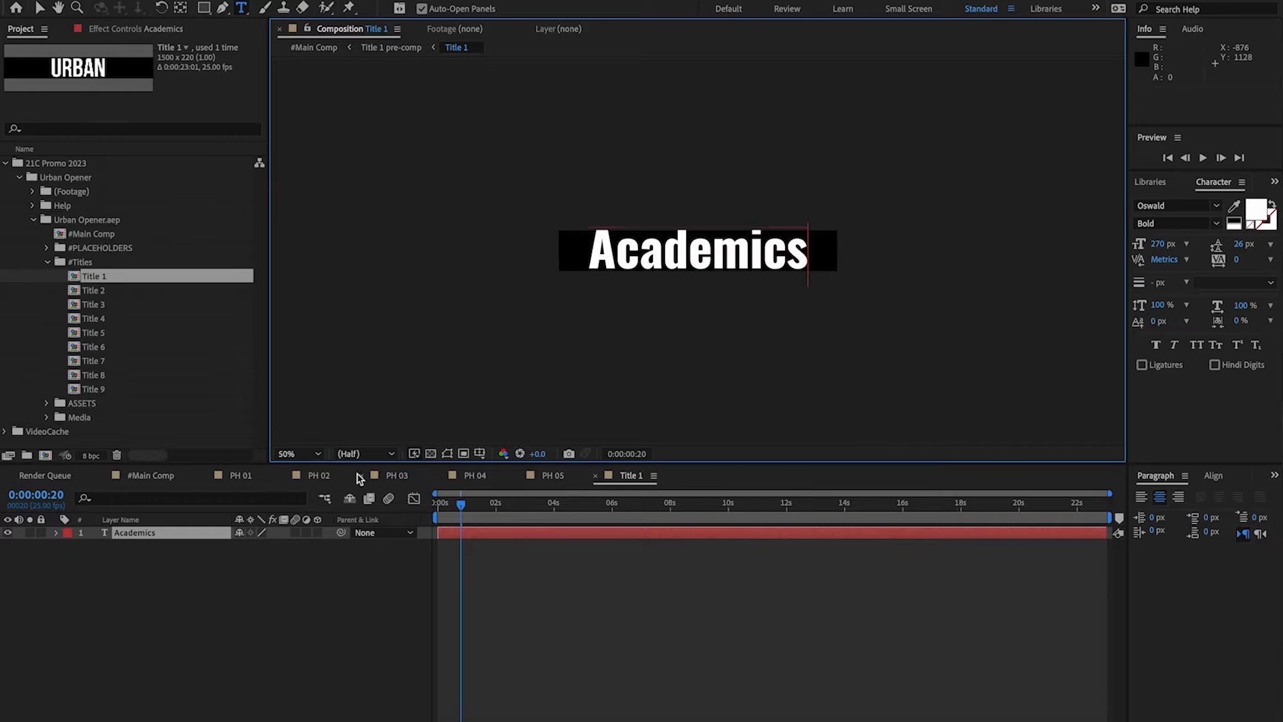
pyautogui.click(310, 623)
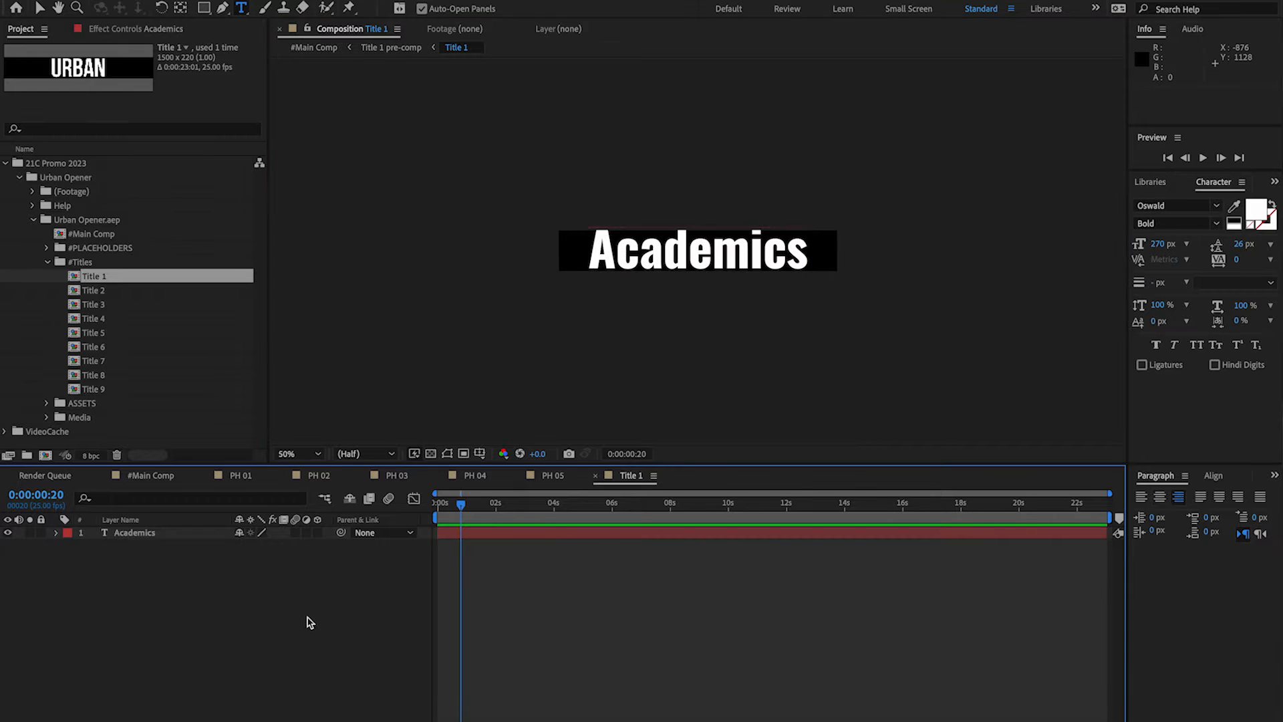
# Check the title in #Main Comp and reduce the font size of the "Academics" text in Title 1.
pyautogui.click(241, 476)
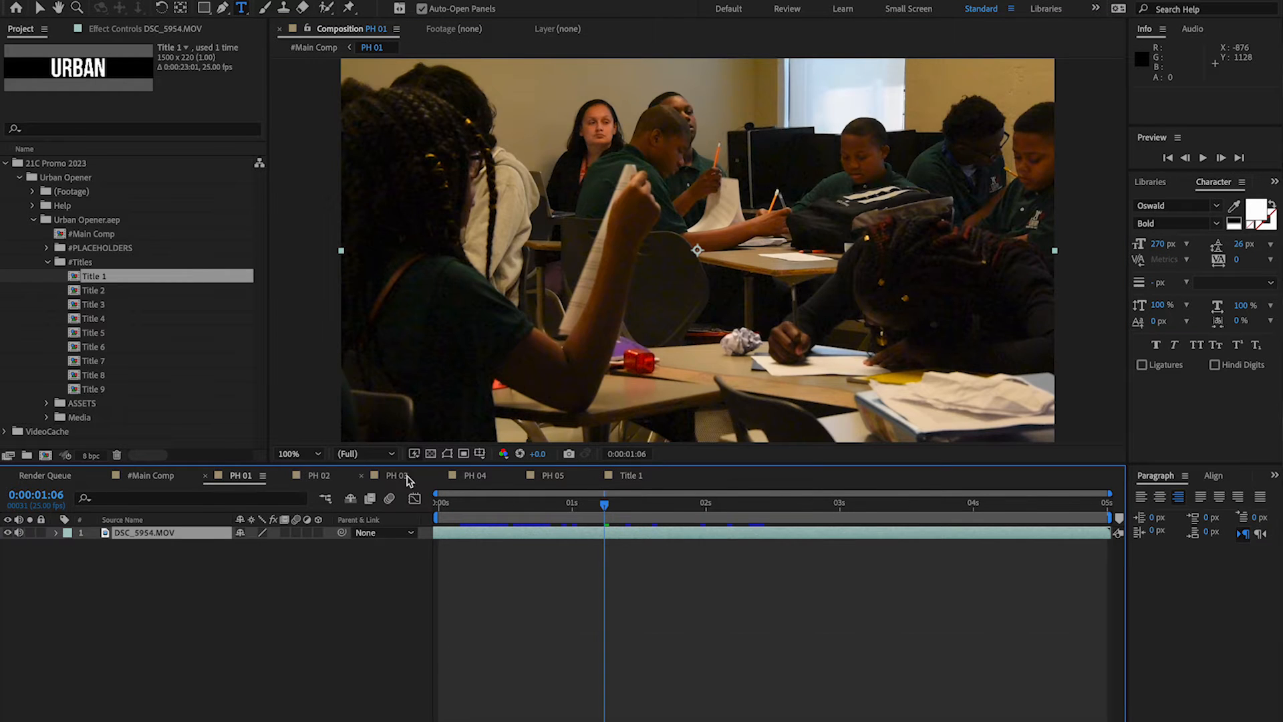
pyautogui.click(127, 478)
pyautogui.moveTo(468, 506); pyautogui.dragTo(488, 511)
pyautogui.click(623, 476)
pyautogui.doubleClick(698, 251)
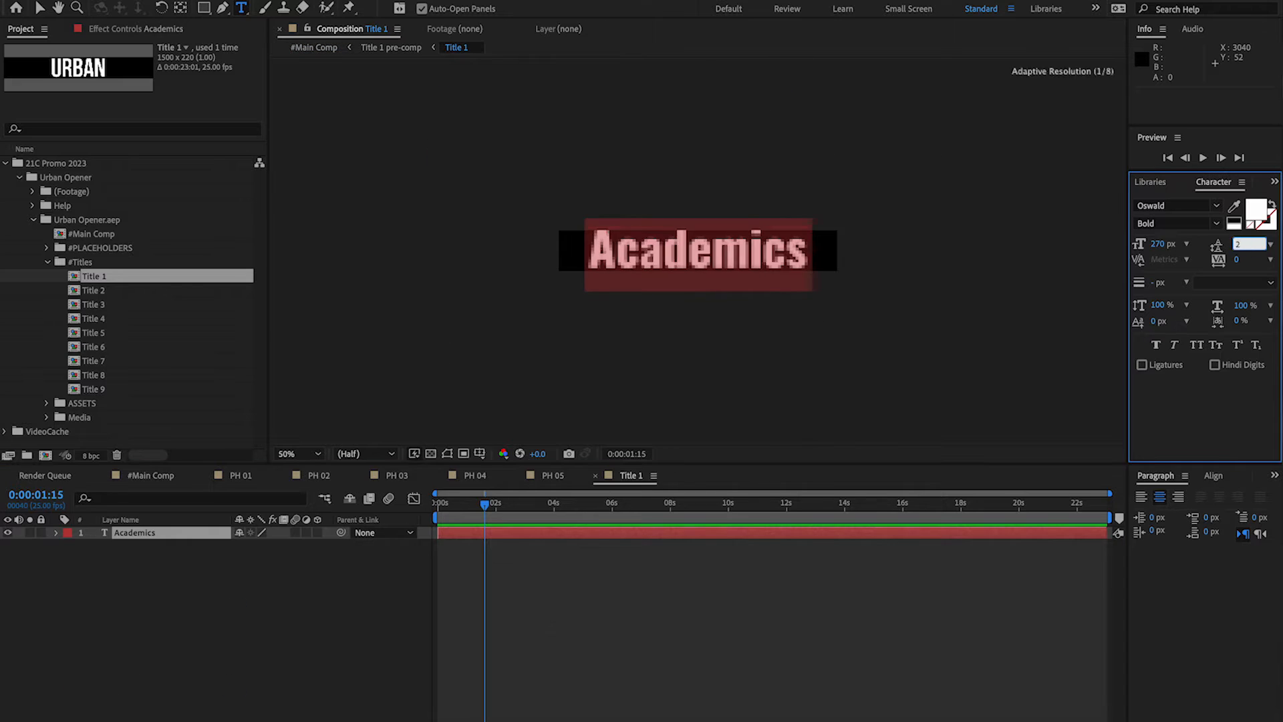
pyautogui.moveTo(1163, 244); pyautogui.dragTo(886, 367)
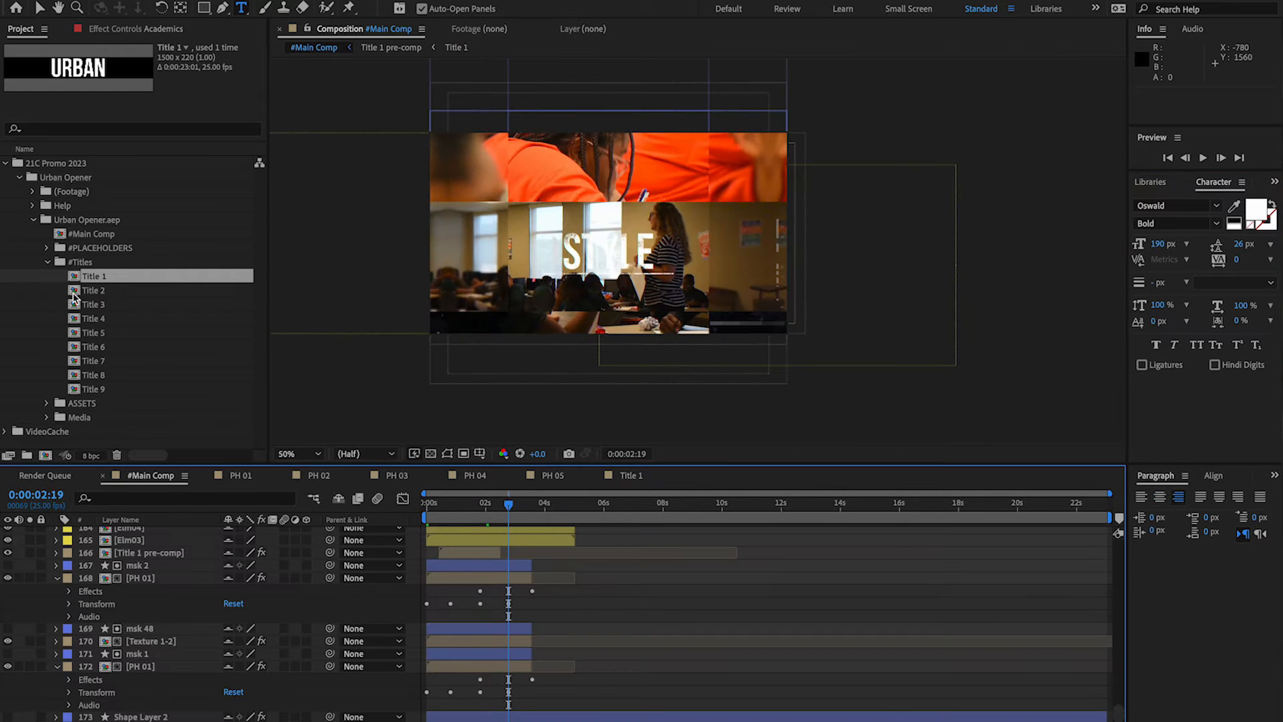
# Open the Title 2 composition and replace its text with "Quality Teachers".
pyautogui.doubleClick(86, 290)
pyautogui.doubleClick(673, 257)
pyautogui.write('Quality Teachers')
# Reduce the font size of the whole "Quality Teachers" text in Title 2.
pyautogui.press('super+a')
pyautogui.click(1160, 244)
pyautogui.hotkey('shift', 'Down')
pyautogui.hotkey('shift', 'Down')
pyautogui.hotkey('shift', 'Down')
pyautogui.hotkey('shift', 'Down')
pyautogui.hotkey('shift', 'Down')
pyautogui.hotkey('shift', 'Down')
pyautogui.hotkey('shift', 'Down')
pyautogui.hotkey('shift', 'Down')
pyautogui.click(1160, 246)
pyautogui.hotkey('shift', 'Down')
# Check Title 2 in #Main Comp, set its font to Oswald and reduce its font size further.
pyautogui.click(150, 476)
pyautogui.click(705, 479)
pyautogui.click(1176, 206)
pyautogui.click(153, 478)
pyautogui.click(708, 476)
pyautogui.click(1162, 244)
pyautogui.hotkey('shift', 'Down')
pyautogui.hotkey('shift', 'Down')
pyautogui.hotkey('shift', 'Down')
# Move ahead in #Main Comp, open the Title 3 composition and replace its text with "Small Class Sizes".
pyautogui.click(151, 477)
pyautogui.moveTo(508, 506); pyautogui.dragTo(536, 506)
pyautogui.doubleClick(93, 304)
pyautogui.doubleClick(625, 254)
pyautogui.write('Small Class Sizes')
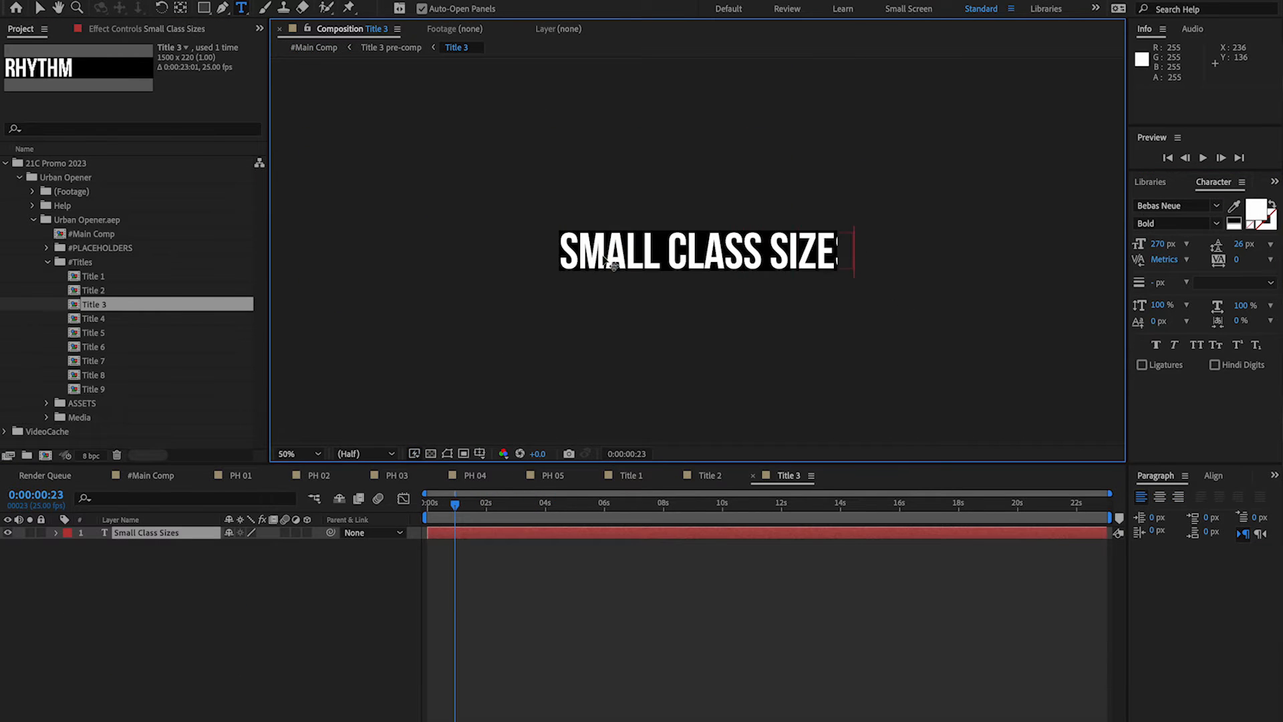
# Set the "Small Class Sizes" text to Oswald at 130 px and preview it in #Main Comp.
pyautogui.press('super+a')
pyautogui.click(1160, 245)
pyautogui.click(151, 476)
pyautogui.click(788, 477)
pyautogui.click(1160, 247)
pyautogui.click(151, 477)
pyautogui.press('space')
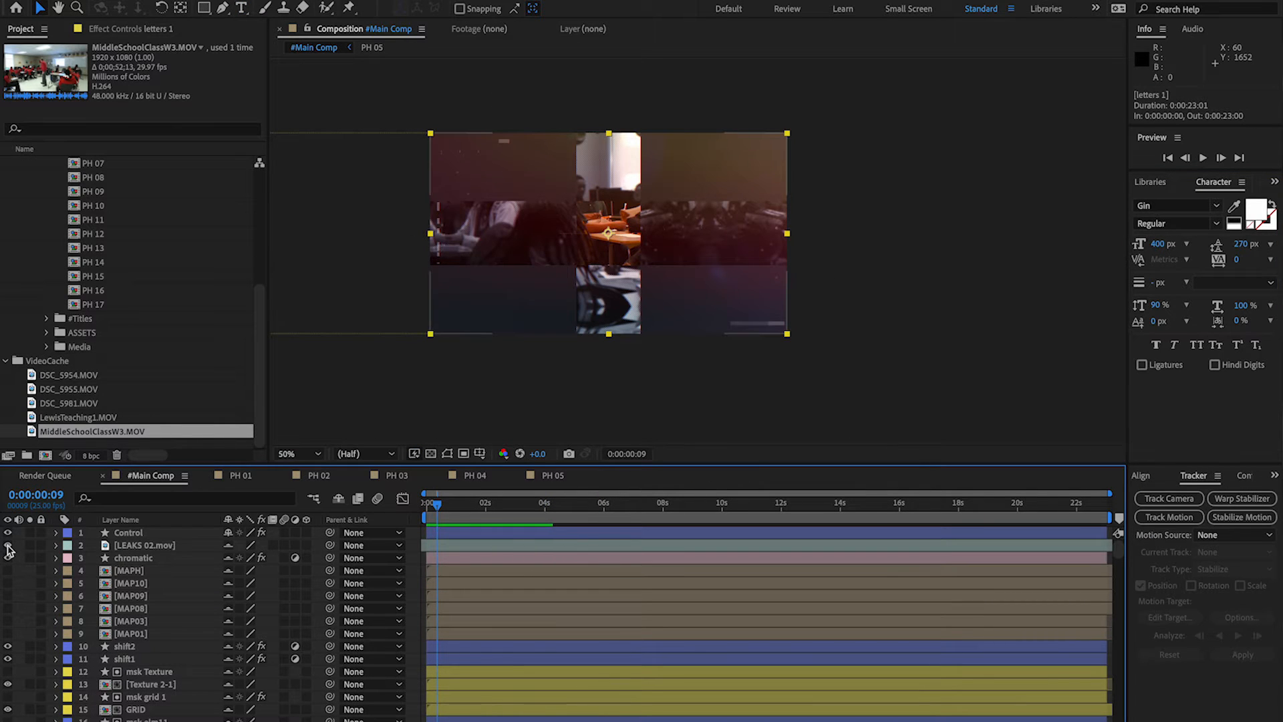
# Toggle layer visibility one by one through the #Main Comp stack to identify the layer behind the dark background.
pyautogui.click(8, 546)
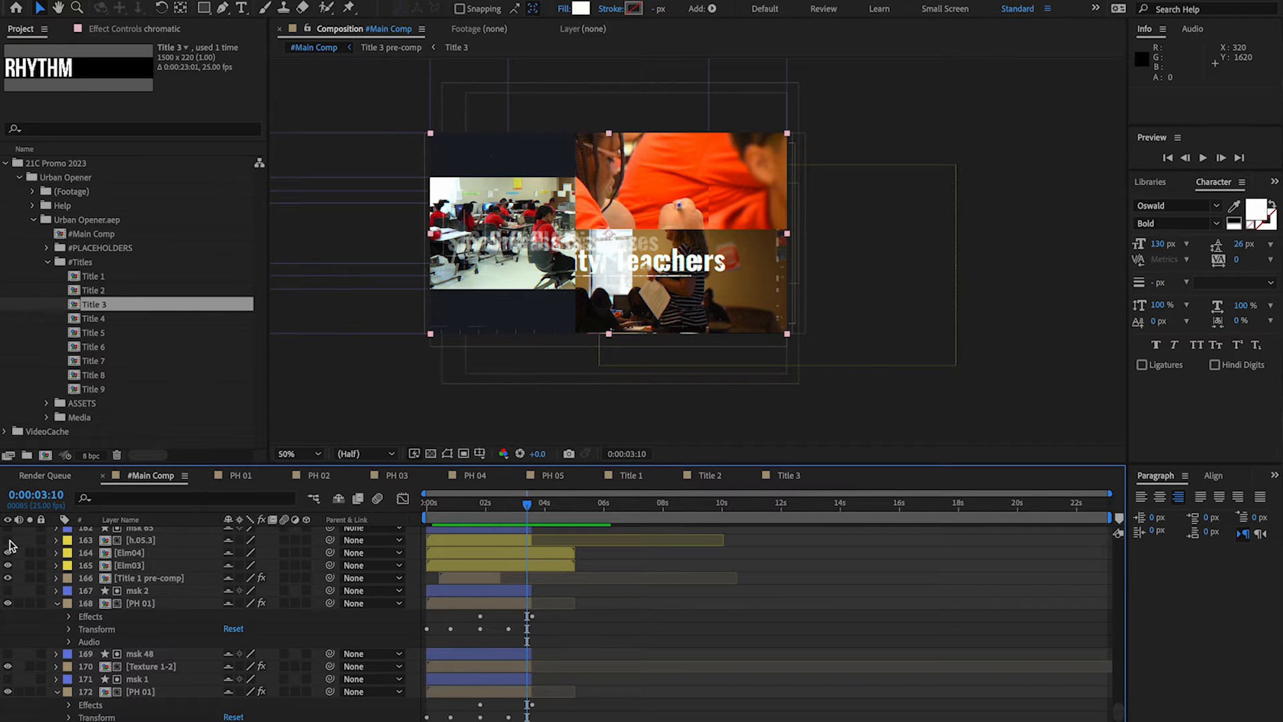
pyautogui.scroll(3, 27, 583)
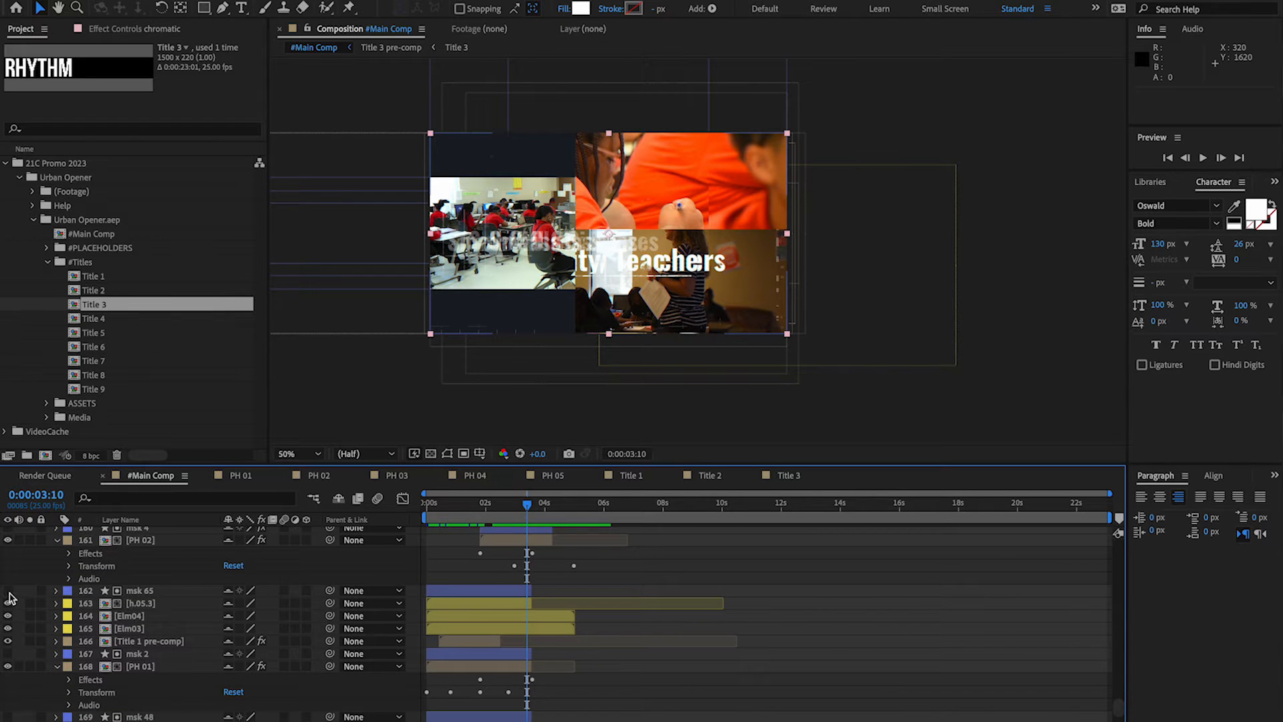
pyautogui.scroll(2, 20, 611)
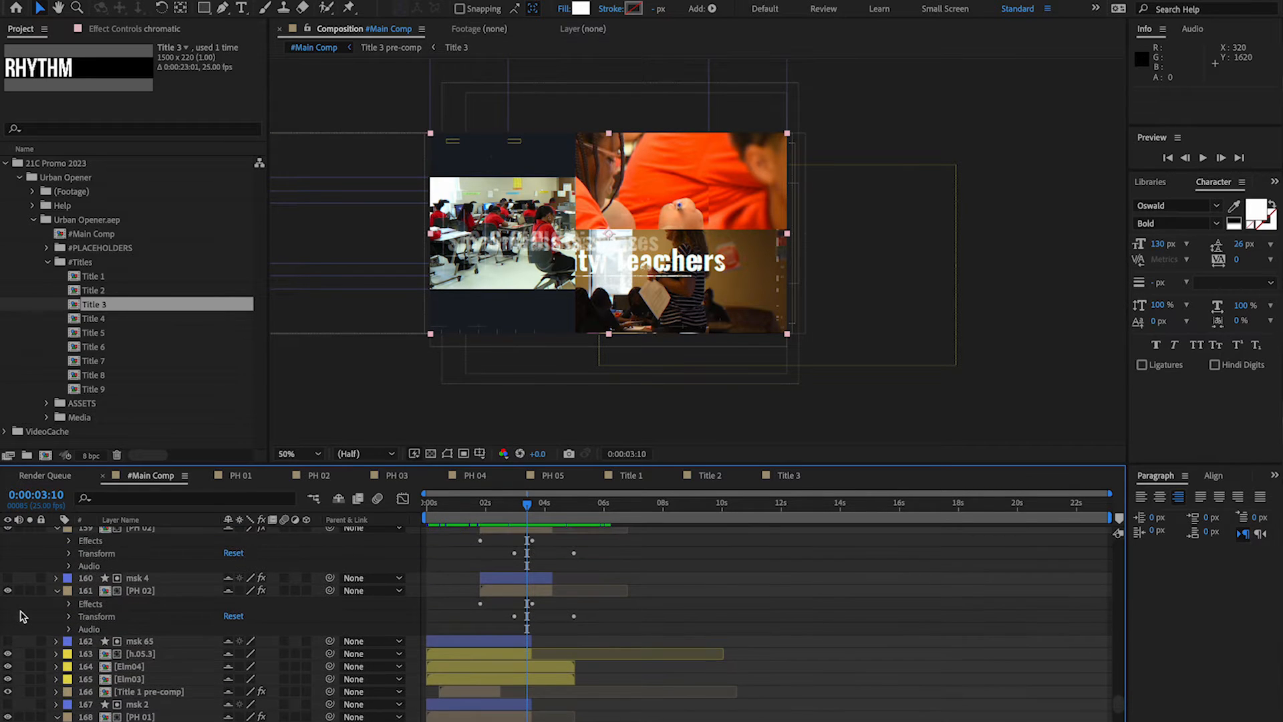
pyautogui.click(8, 592)
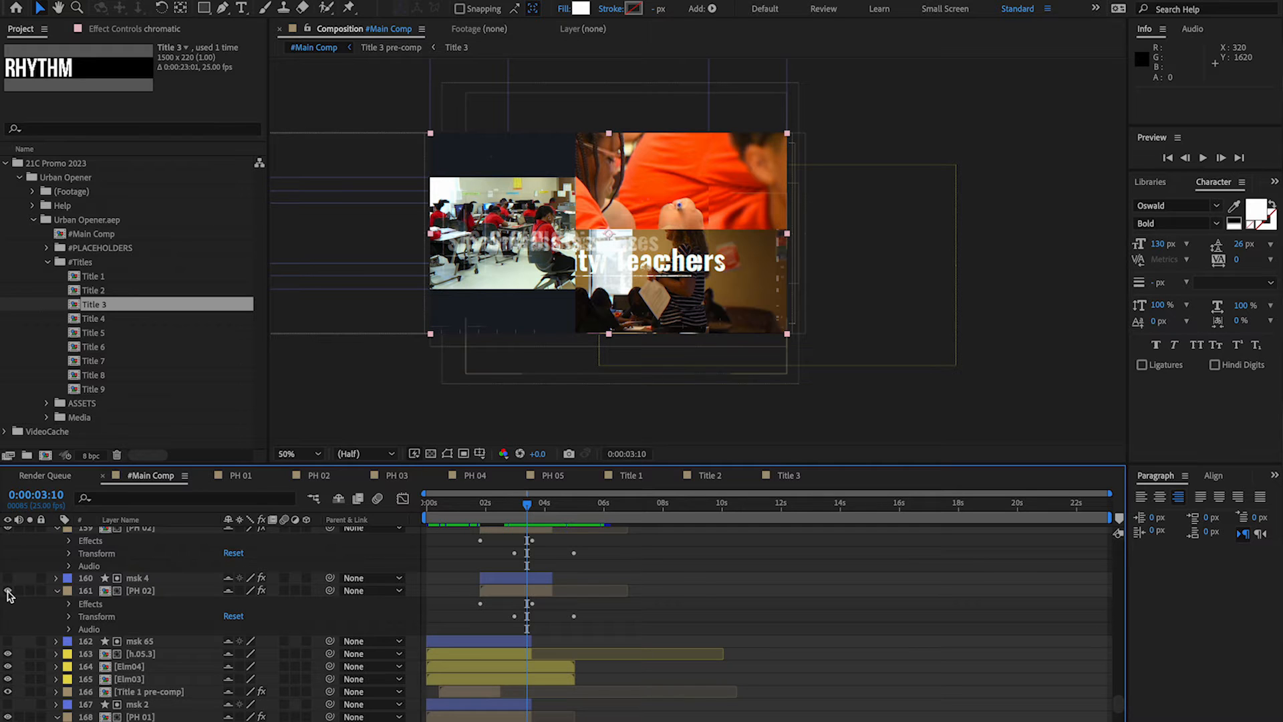
pyautogui.scroll(3, 9, 595)
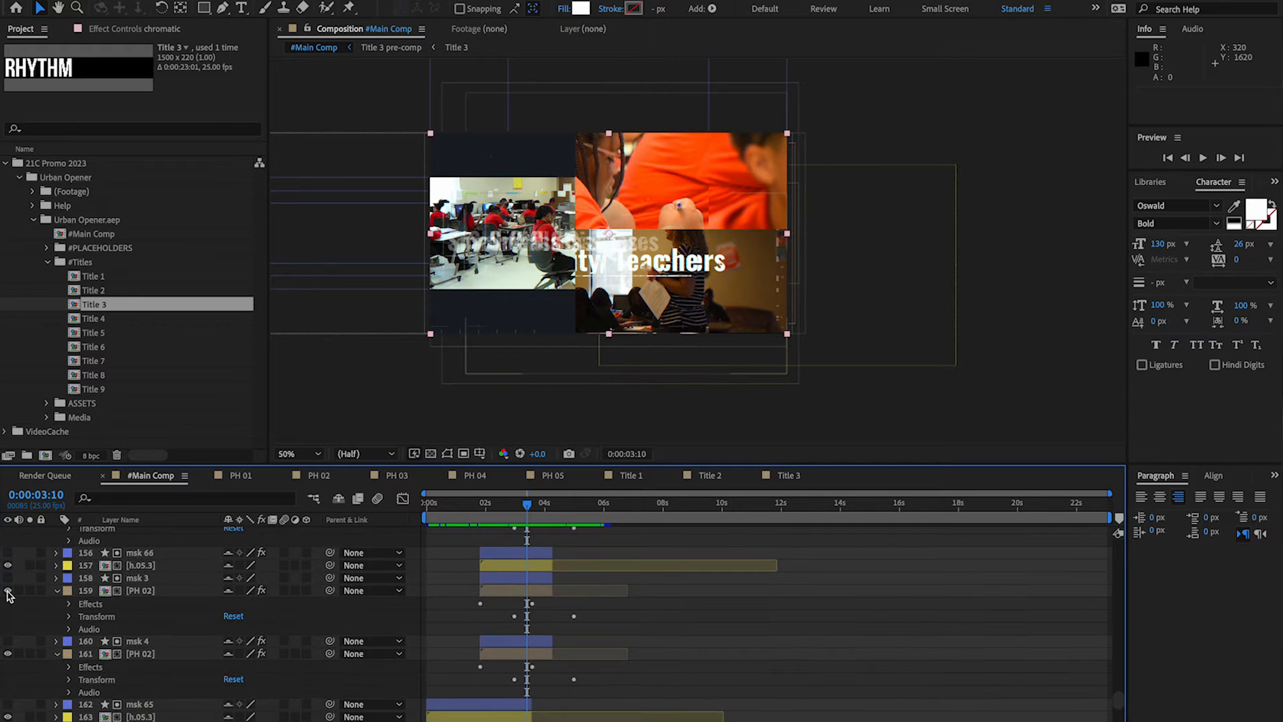
pyautogui.click(9, 592)
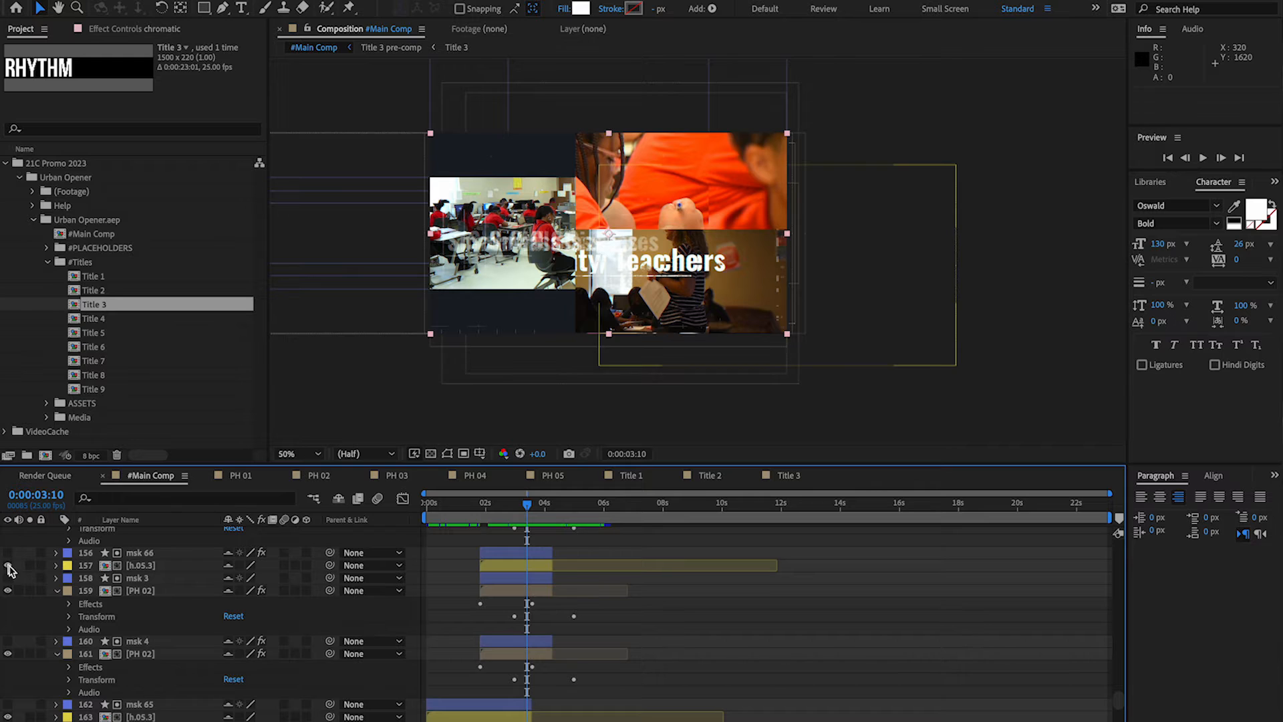
pyautogui.scroll(2, 36, 603)
pyautogui.scroll(3, 36, 604)
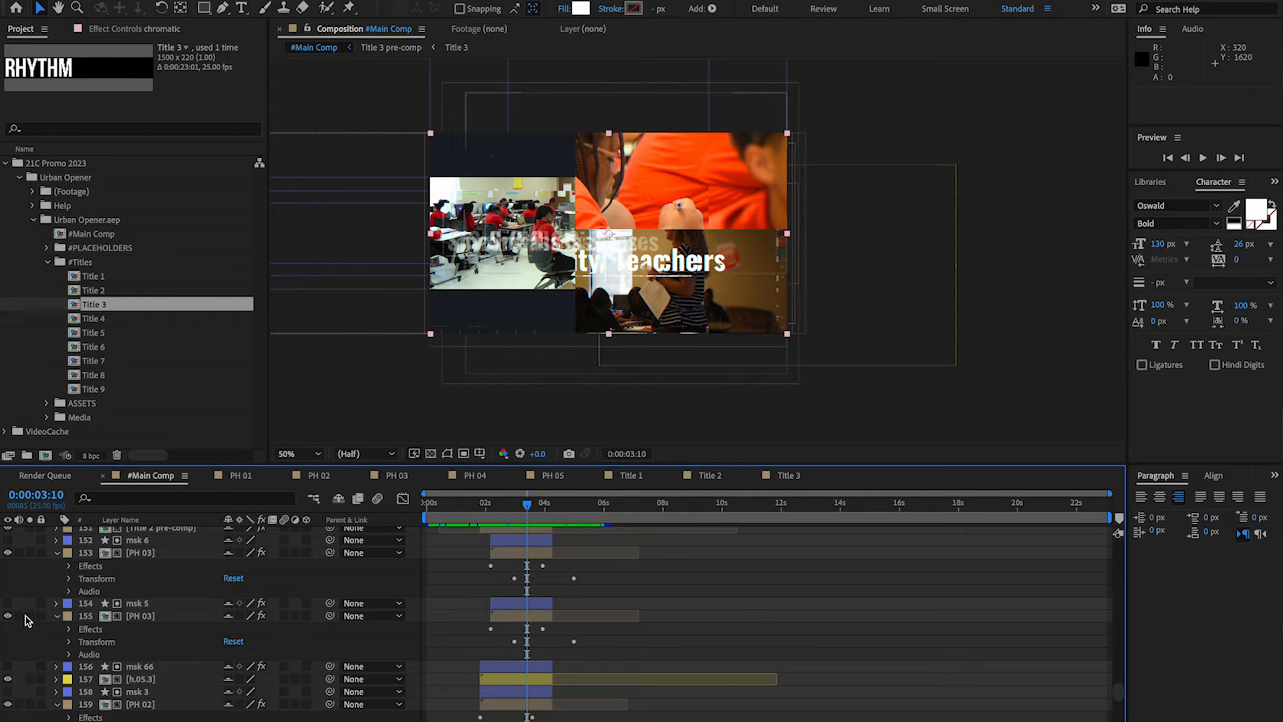
pyautogui.scroll(1, 26, 620)
pyautogui.scroll(2, 25, 620)
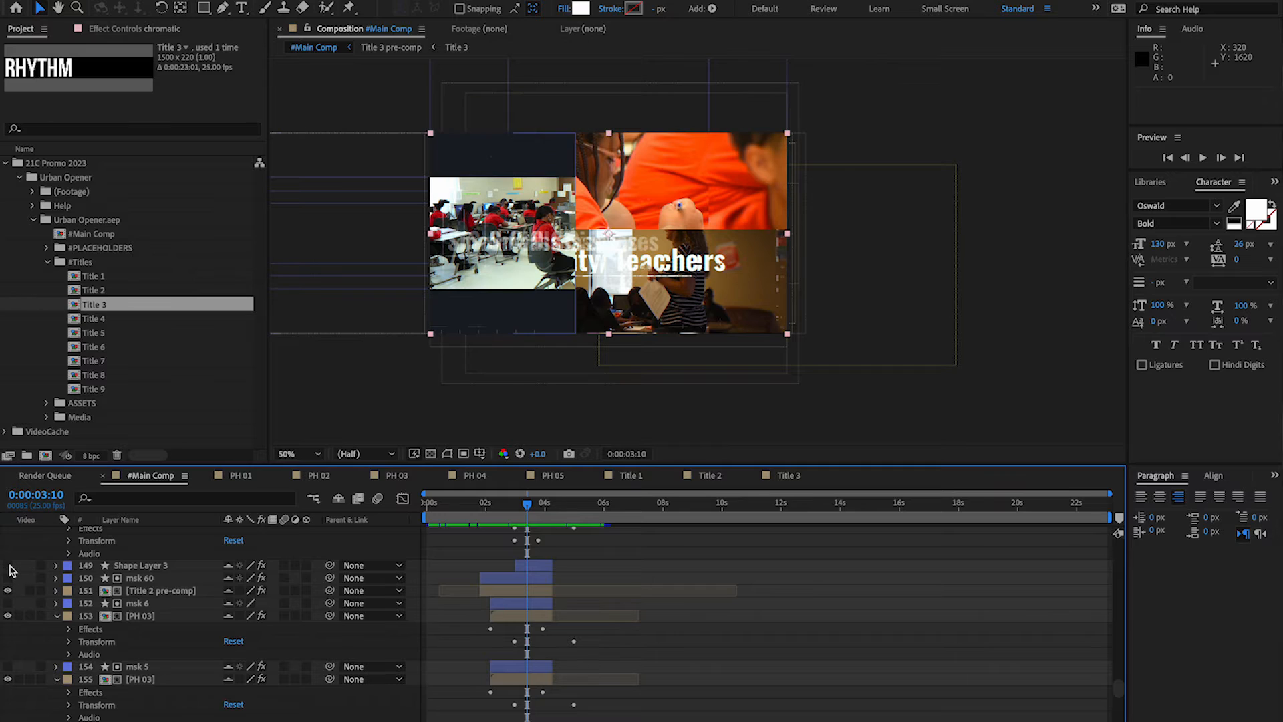
pyautogui.click(9, 567)
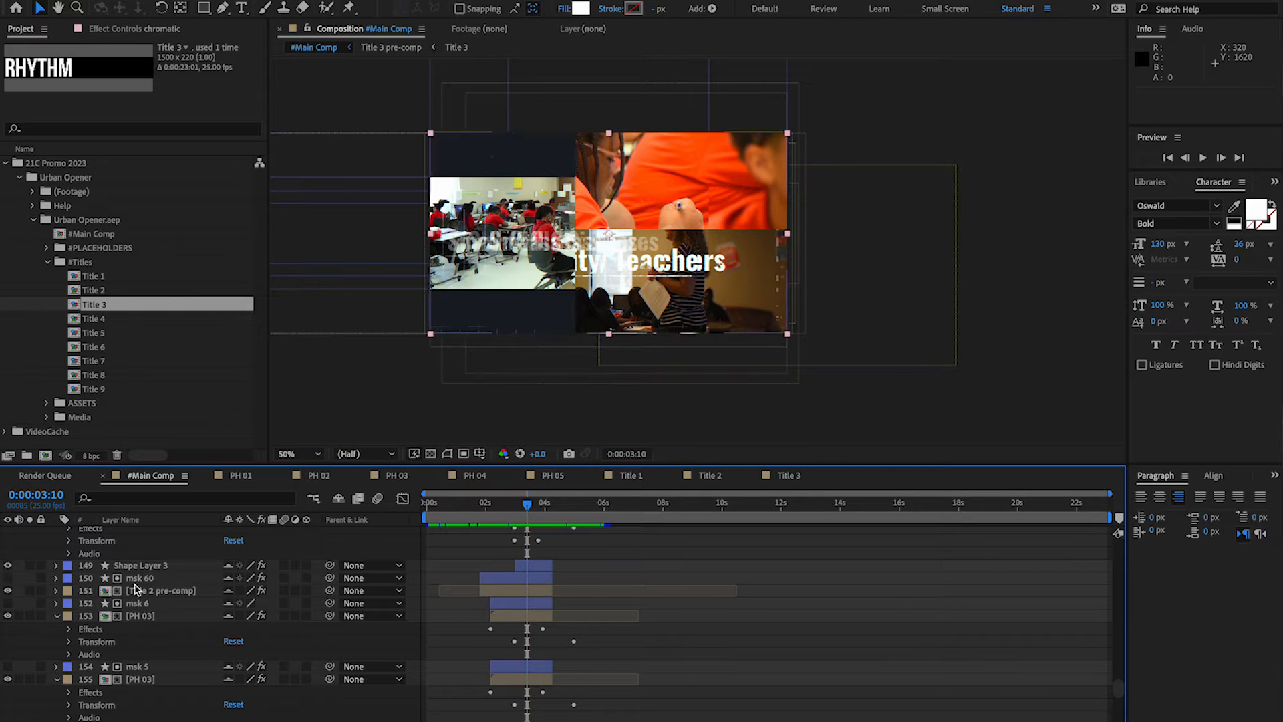
# Select Shape Layer 3 in #Main Comp and expand its Fill effect settings.
pyautogui.click(533, 567)
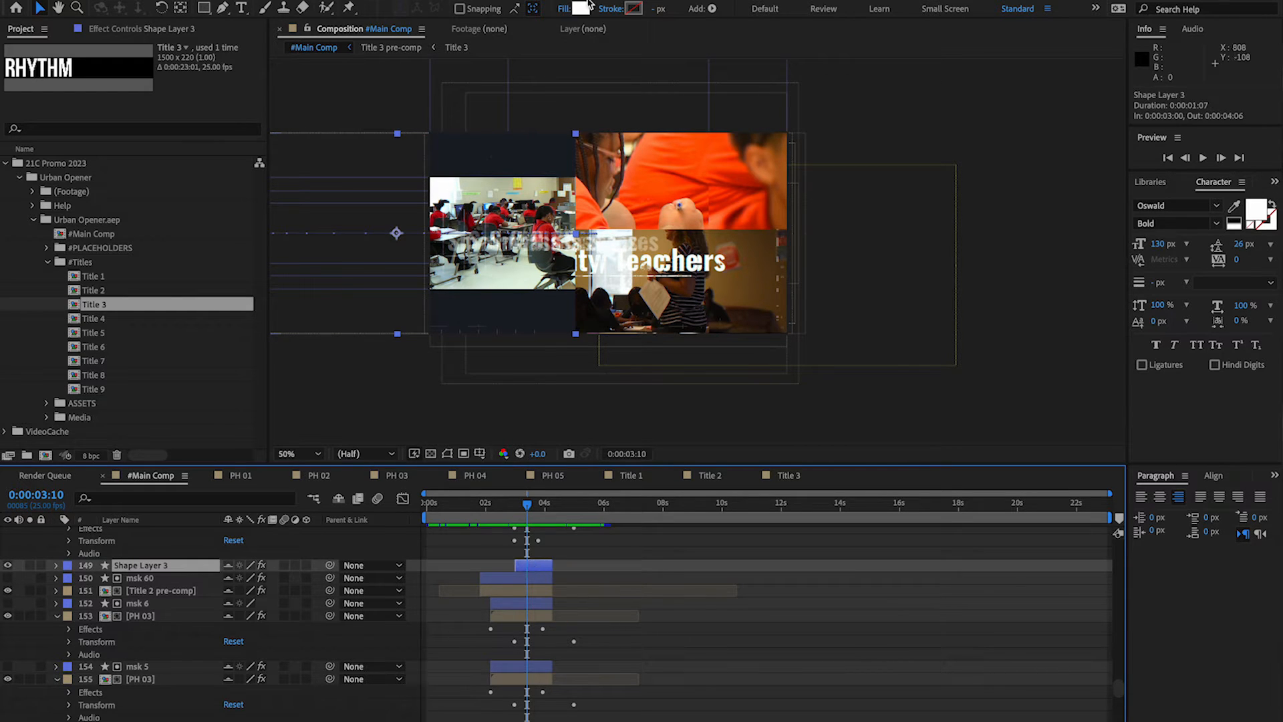
pyautogui.click(57, 566)
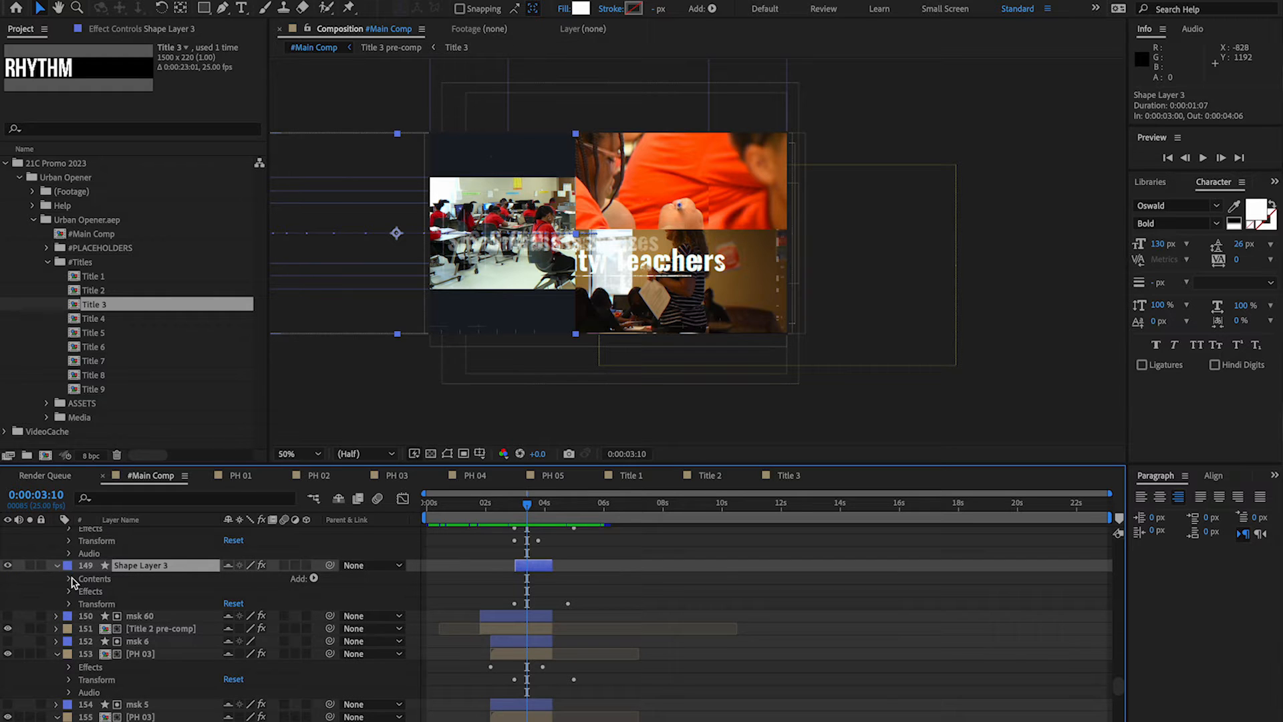
pyautogui.click(69, 592)
pyautogui.click(83, 604)
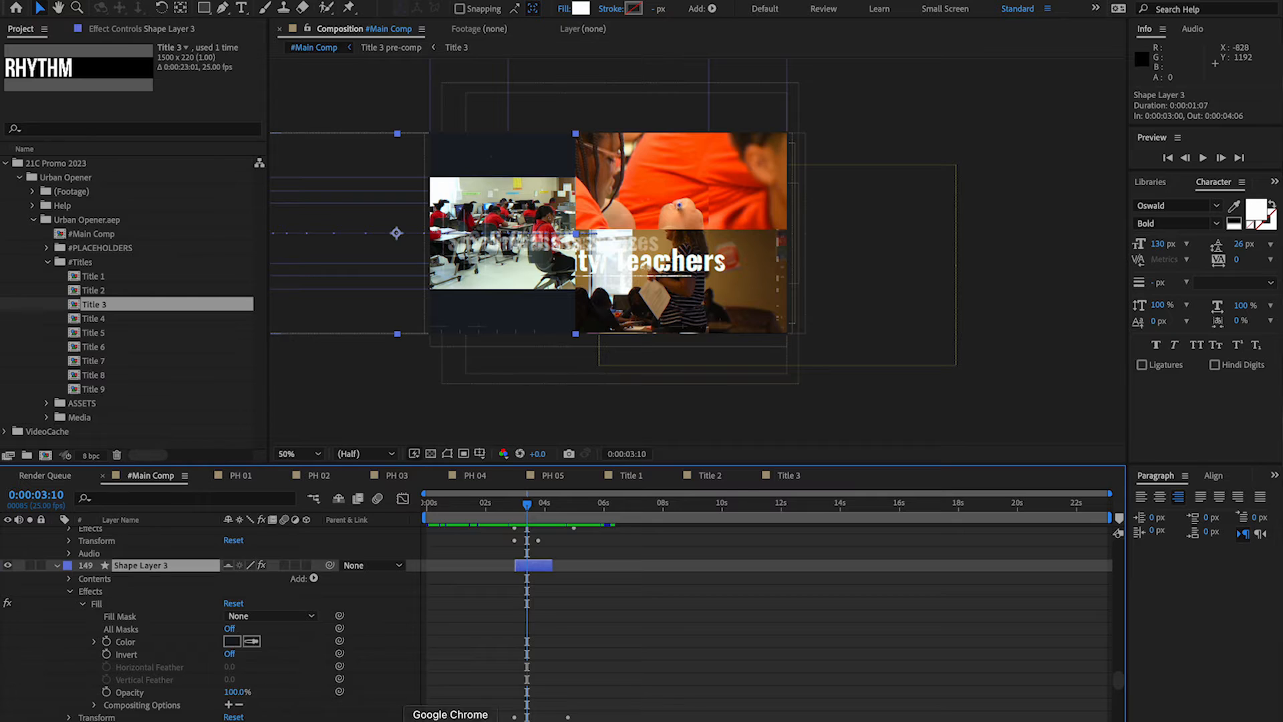
# Copy the brand red A31E22 from the GEO brand guidelines PDF and apply it as the fill of the background shape layers.
pyautogui.click(997, 721)
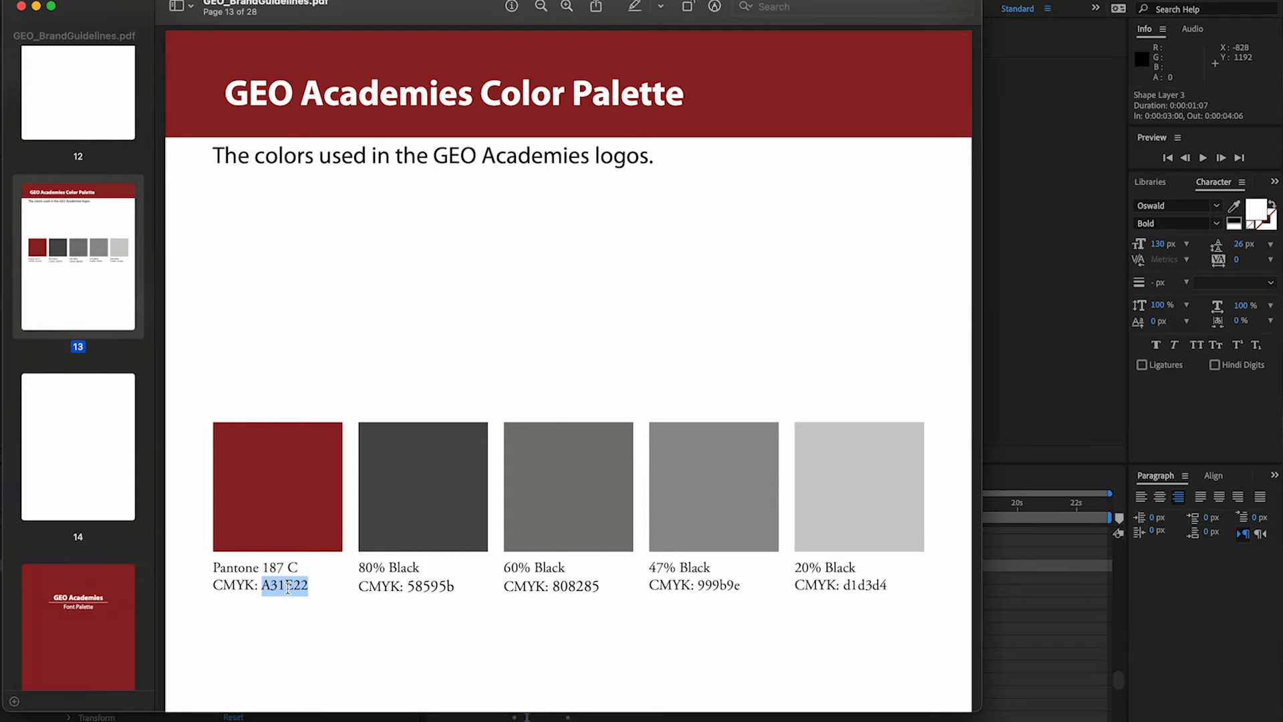
pyautogui.press('super+Tab')
pyautogui.click(578, 8)
pyautogui.write('A31E22')
pyautogui.press('Return')
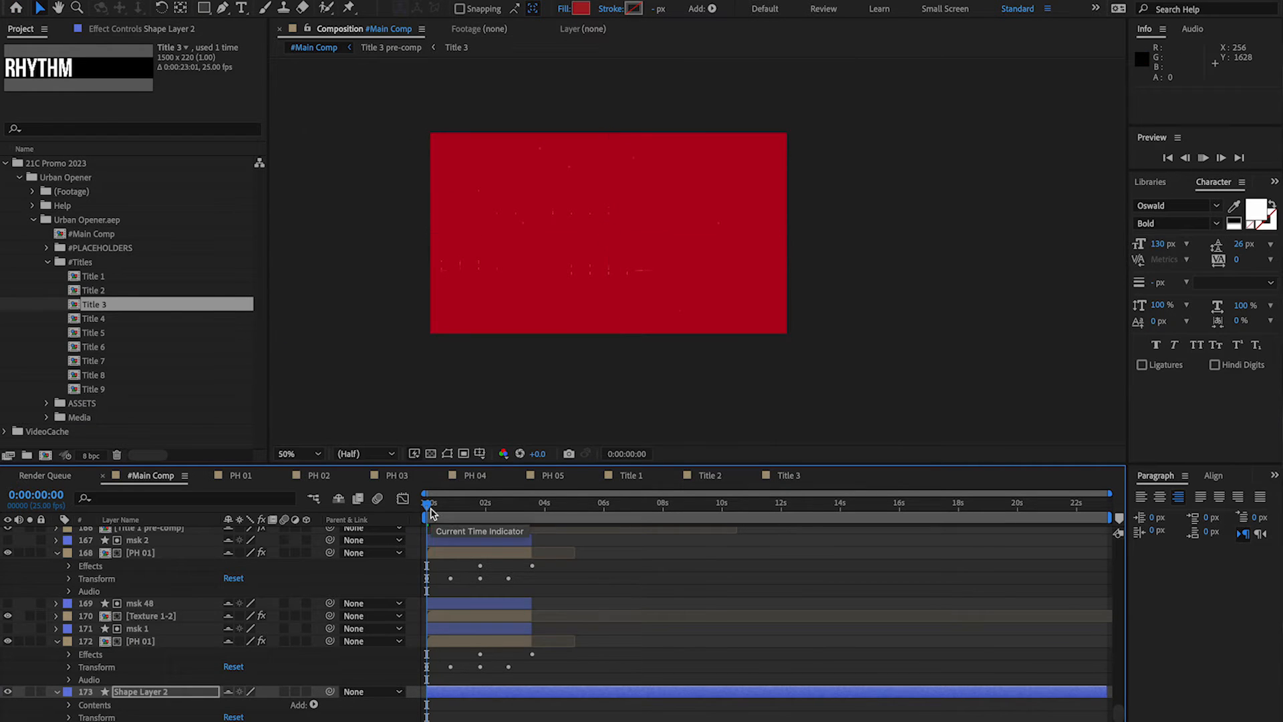
# Play #Main Comp from the start to review the recoloured background with the footage and titles.
pyautogui.press('space')
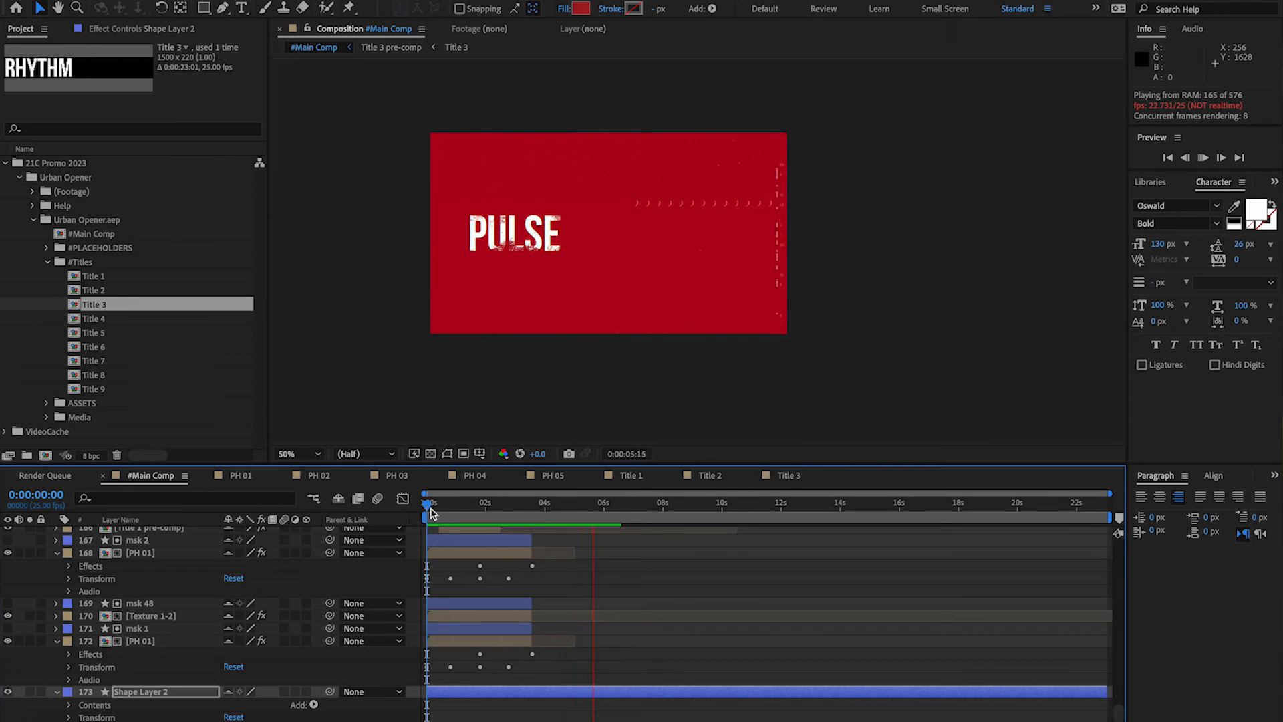
pyautogui.press('space')
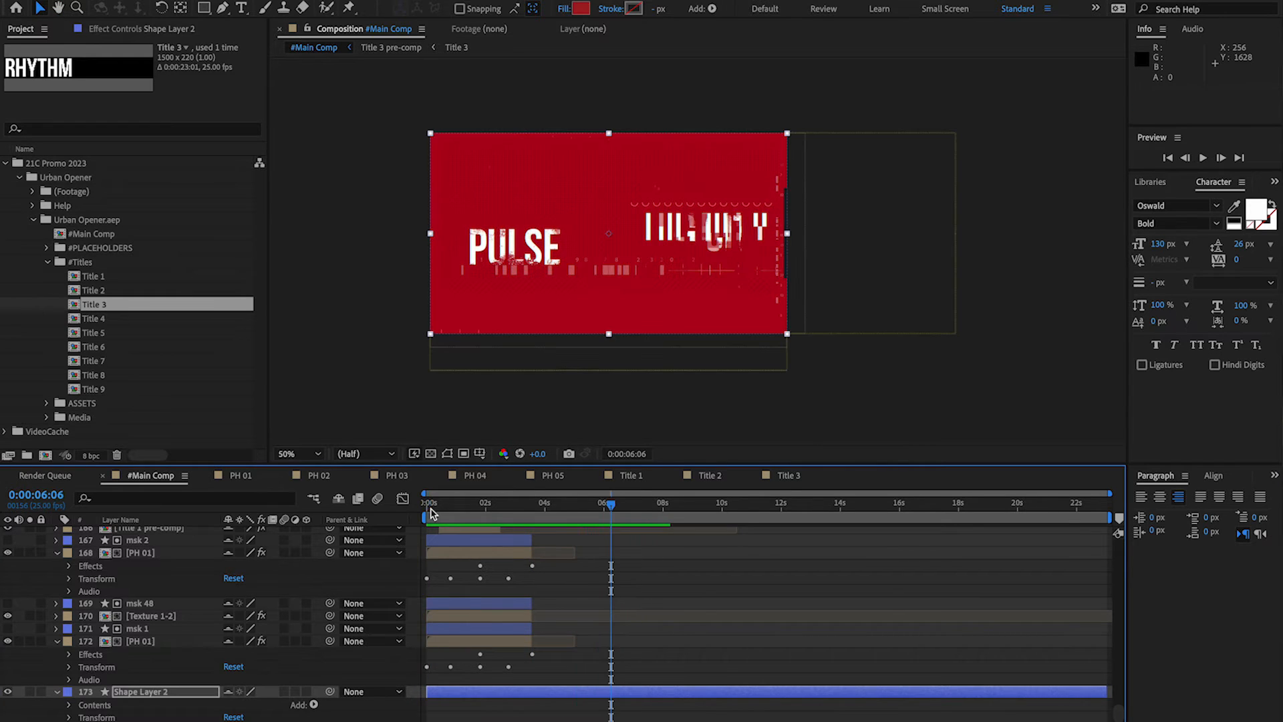
pyautogui.click(515, 506)
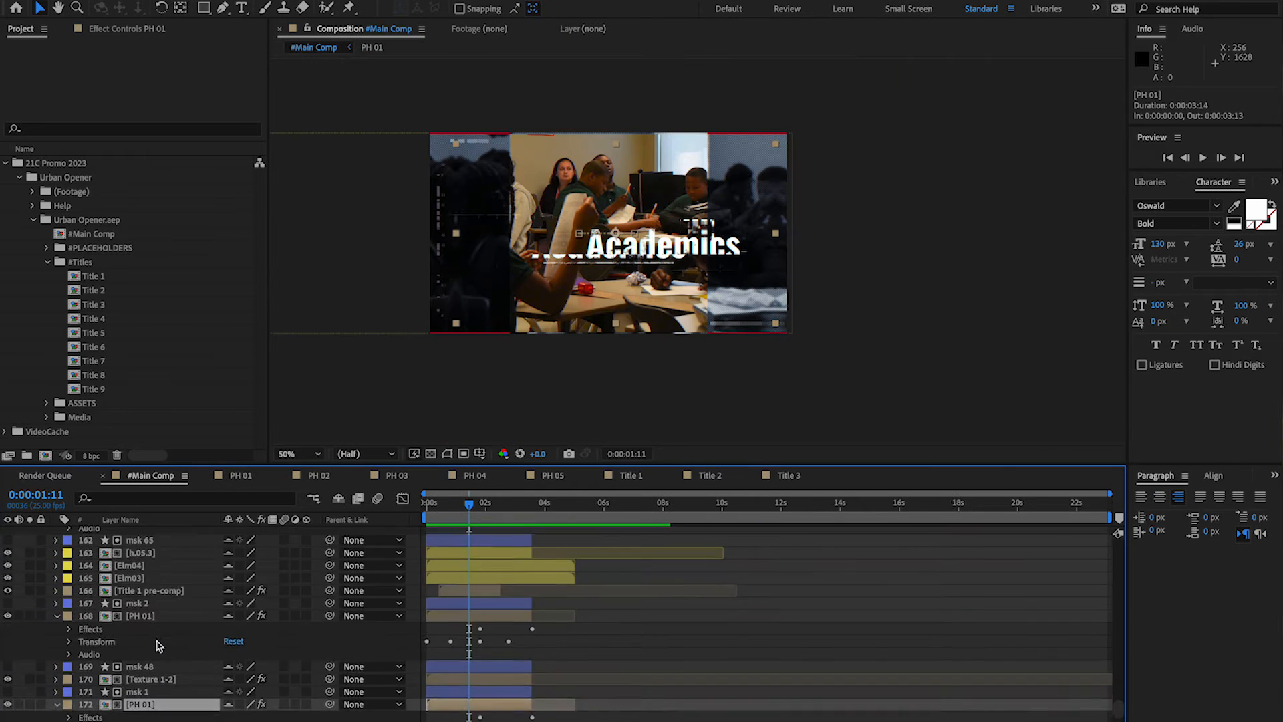
# Open the Title 1 pre-comp, remove texture and glitch layers that roughen the "Academics" title, and return to #Main Comp.
pyautogui.scroll(3, 158, 645)
pyautogui.doubleClick(147, 654)
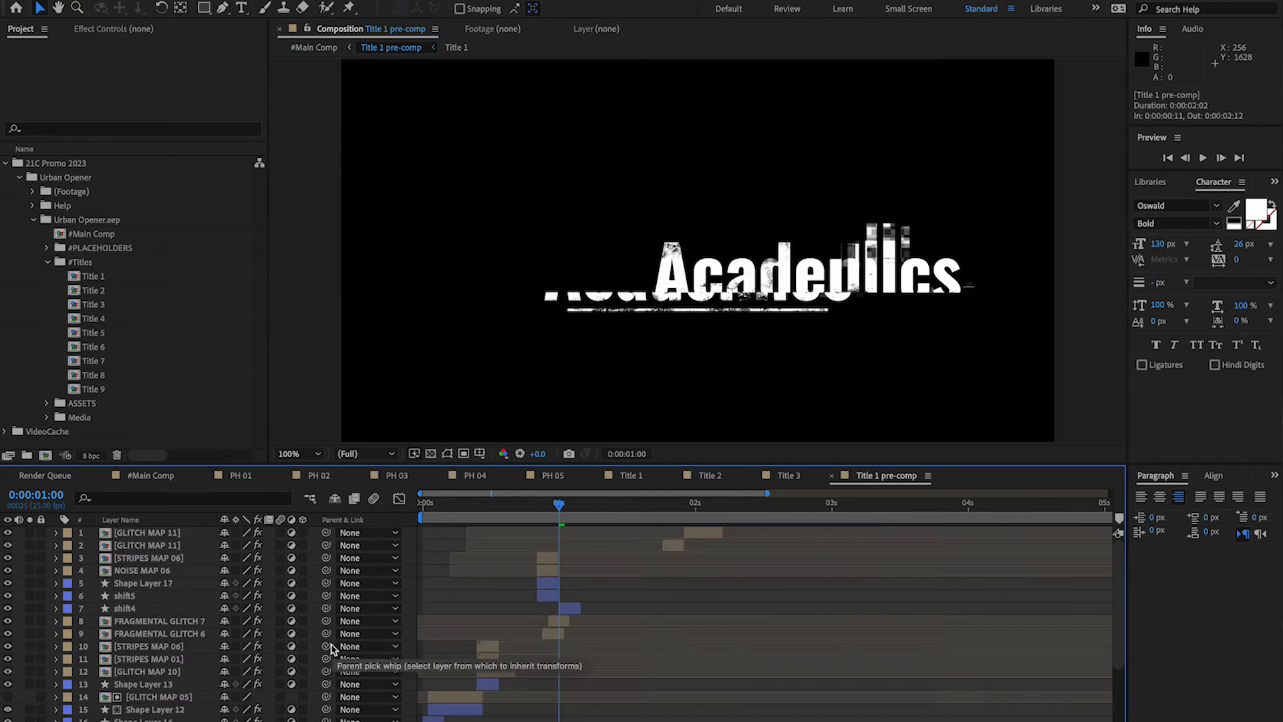
pyautogui.click(8, 679)
pyautogui.click(8, 679)
pyautogui.click(147, 680)
pyautogui.press('Delete')
pyautogui.click(147, 667)
pyautogui.press('Delete')
pyautogui.scroll(5, 152, 674)
pyautogui.scroll(-3, 12, 642)
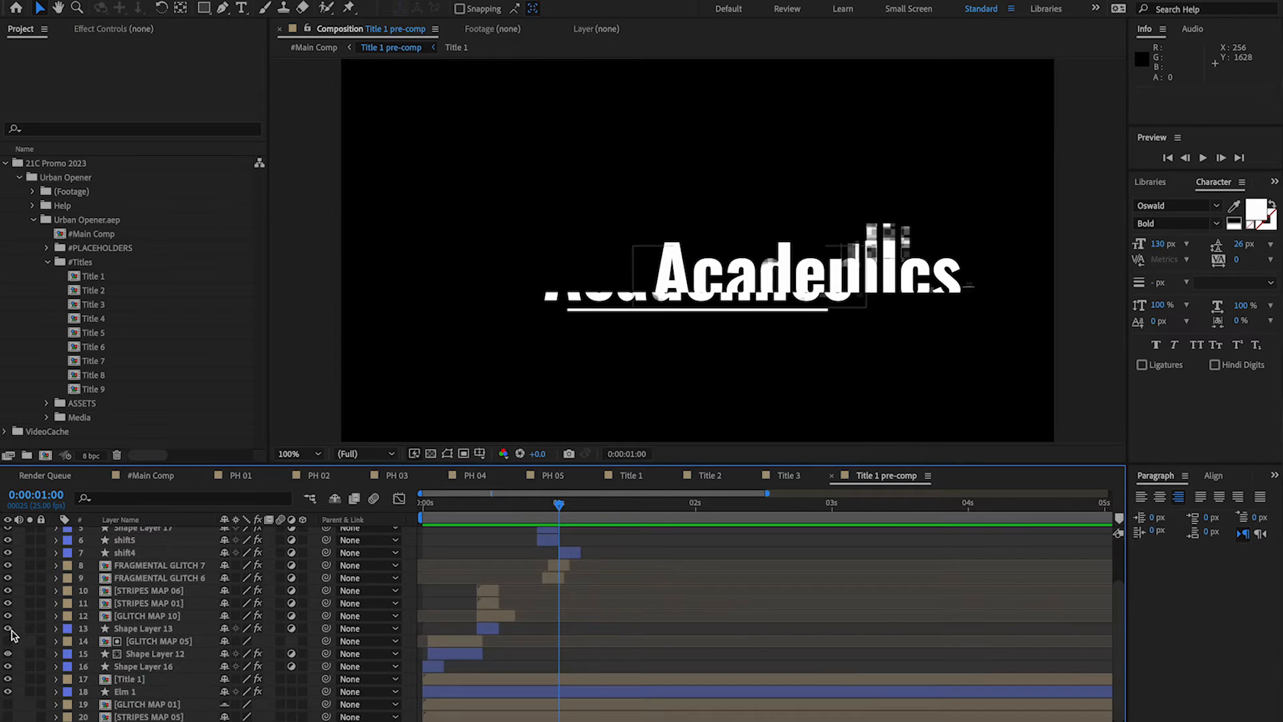
pyautogui.moveTo(559, 504); pyautogui.dragTo(403, 504)
pyautogui.click(831, 476)
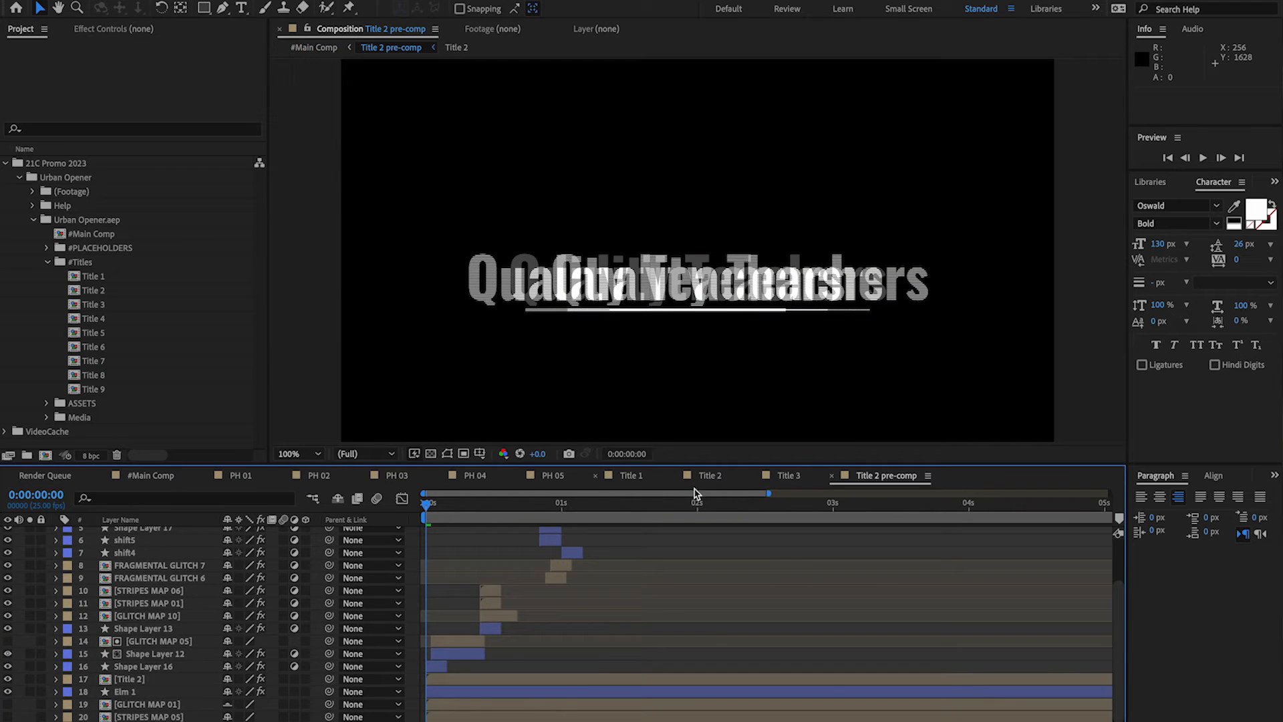
# Close the PH 01 to PH 05 composition tabs and play #Main Comp to review the replaced titles.
pyautogui.click(205, 475)
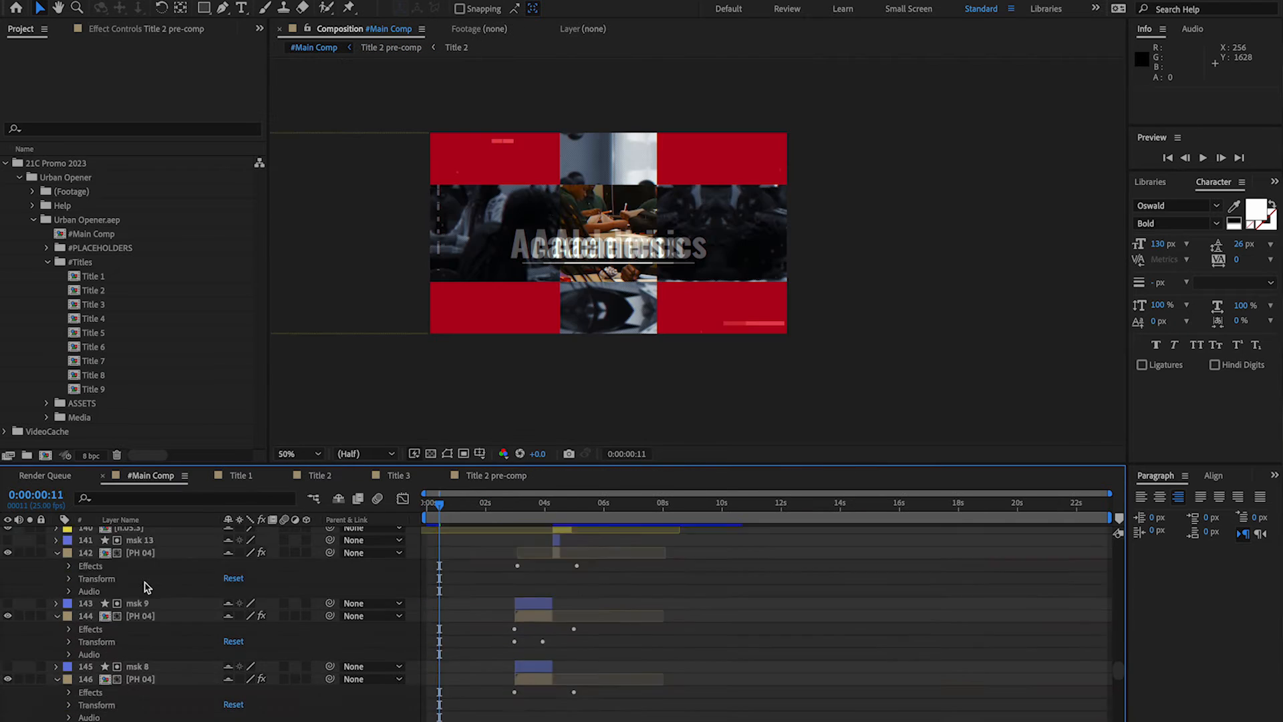
pyautogui.doubleClick(139, 647)
pyautogui.click(486, 510)
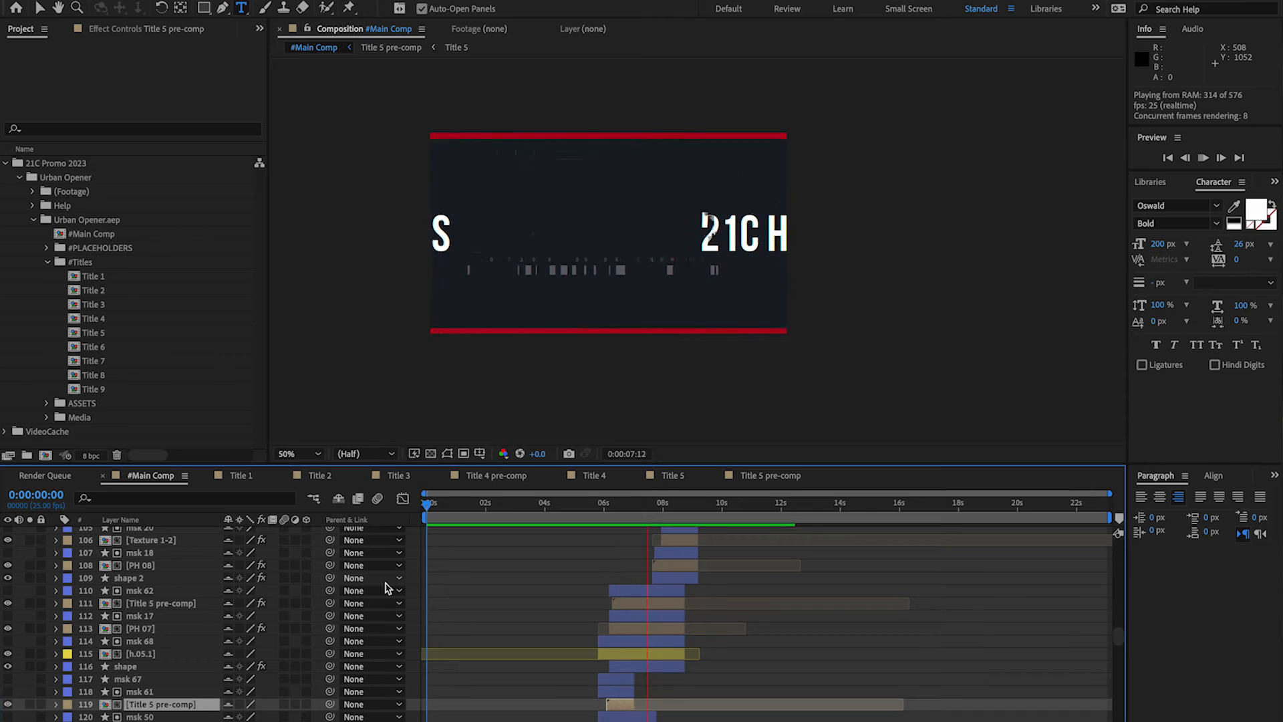
pyautogui.press('space')
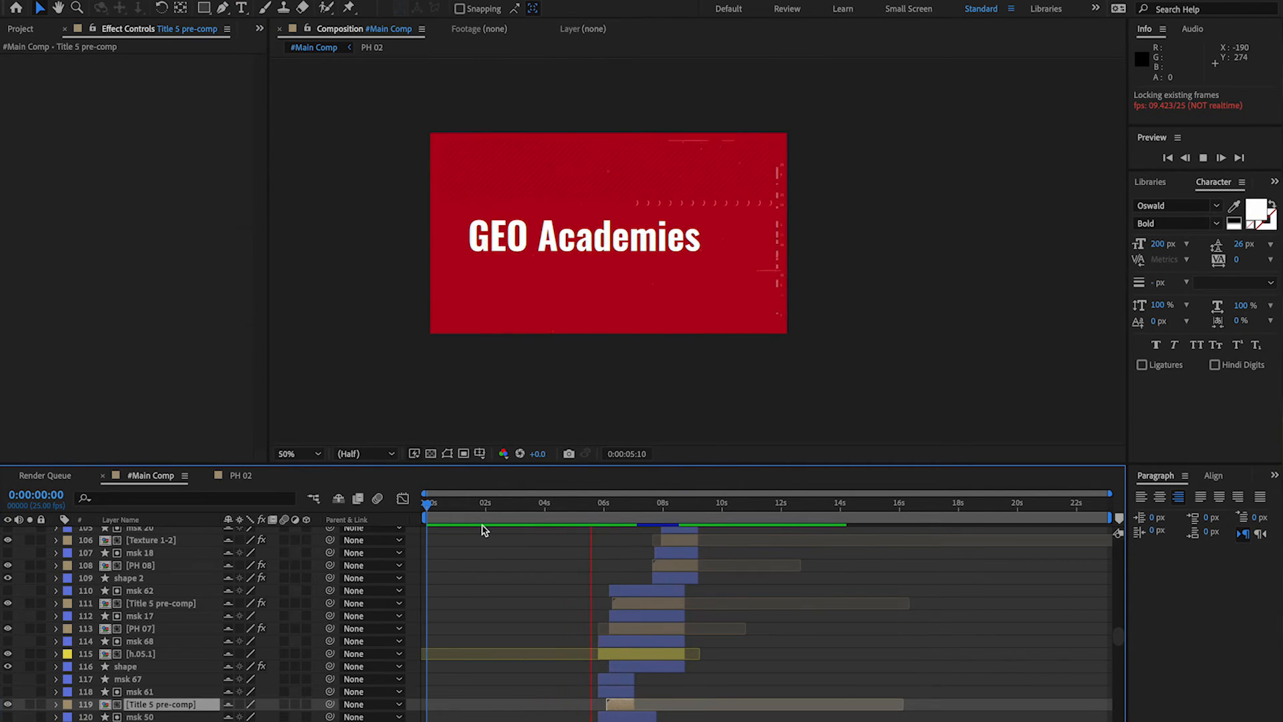
# Open the PH 04 composition from #Main Comp and set its duration to 0:00:08:00.
pyautogui.click(547, 505)
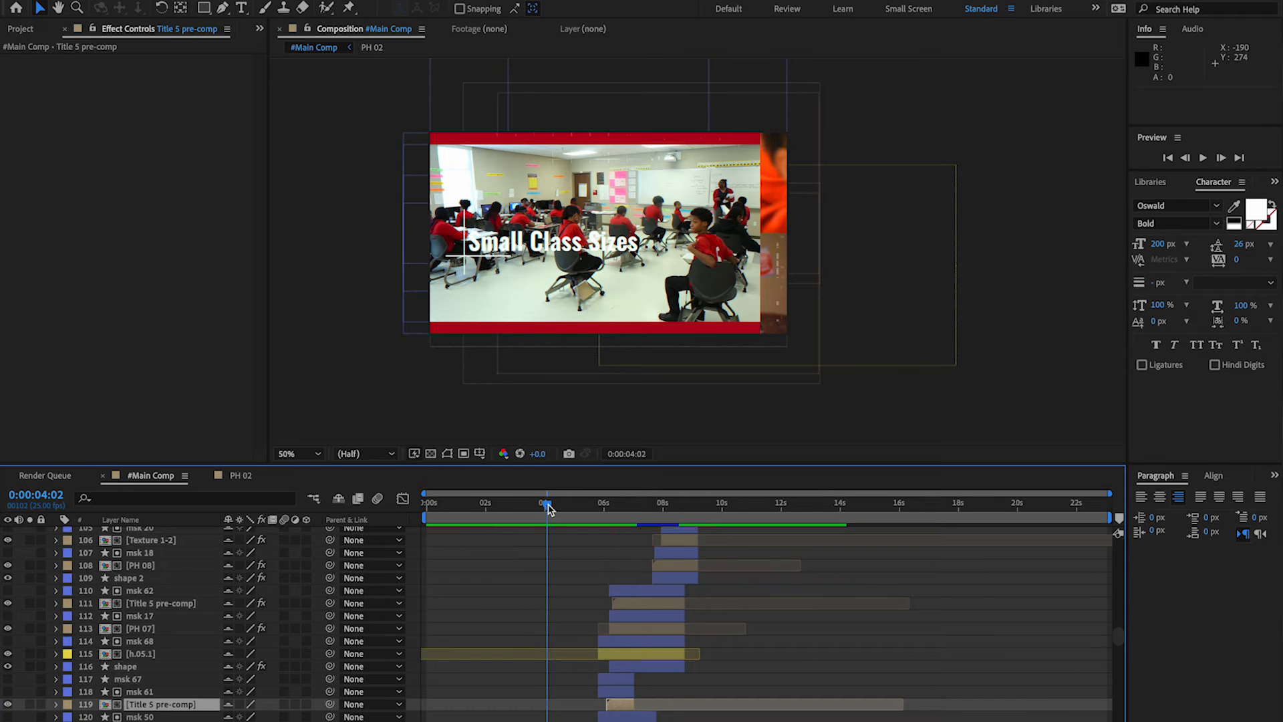
pyautogui.scroll(-10, 539, 647)
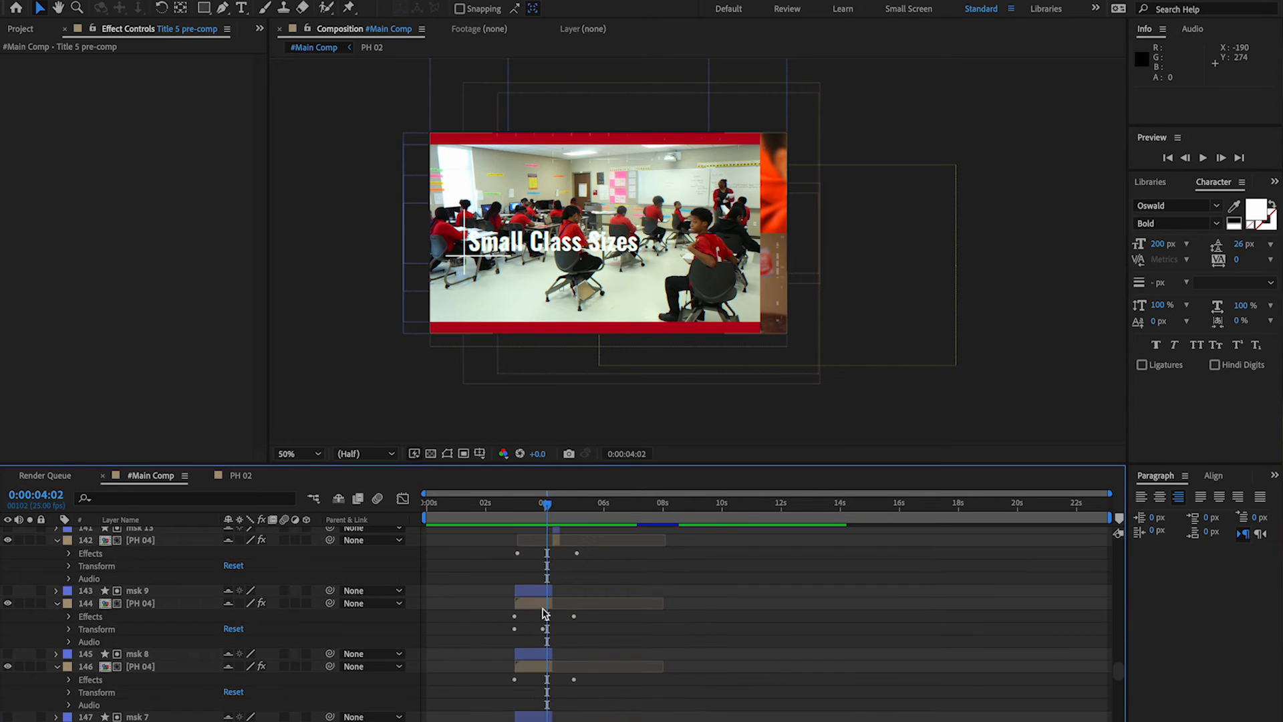
pyautogui.doubleClick(546, 606)
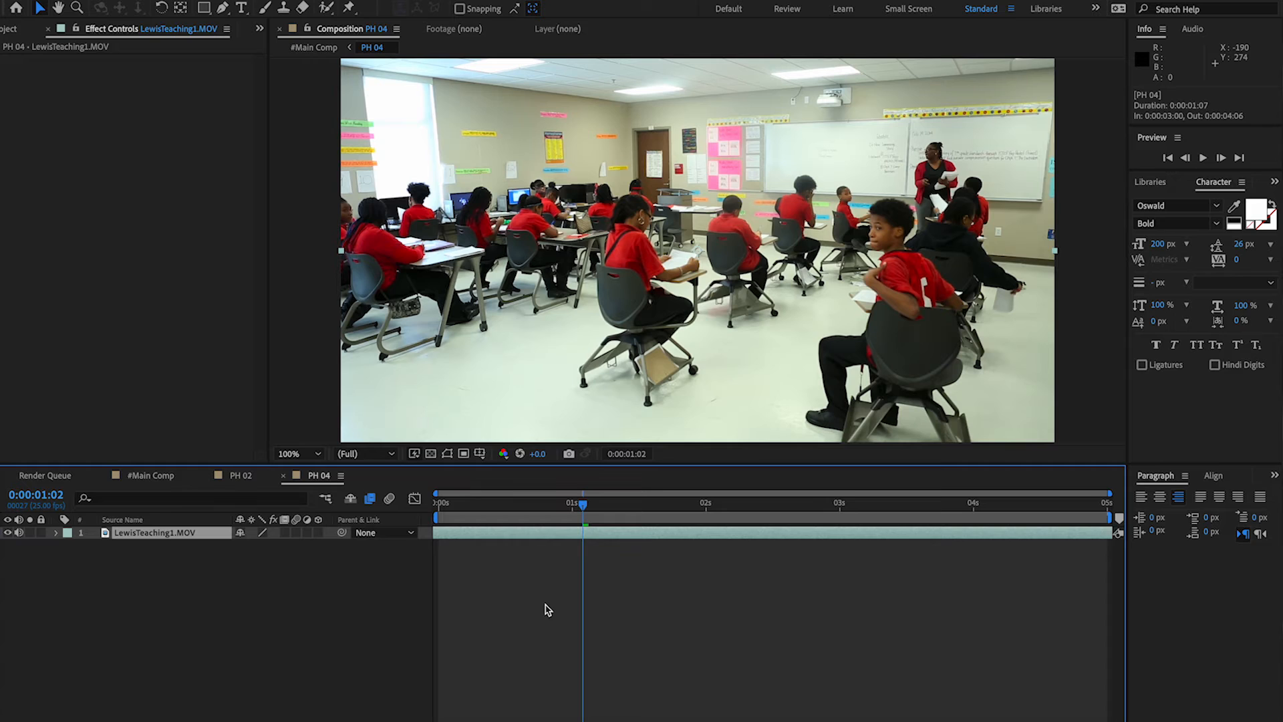
pyautogui.click(194, 0)
pyautogui.click(230, 21)
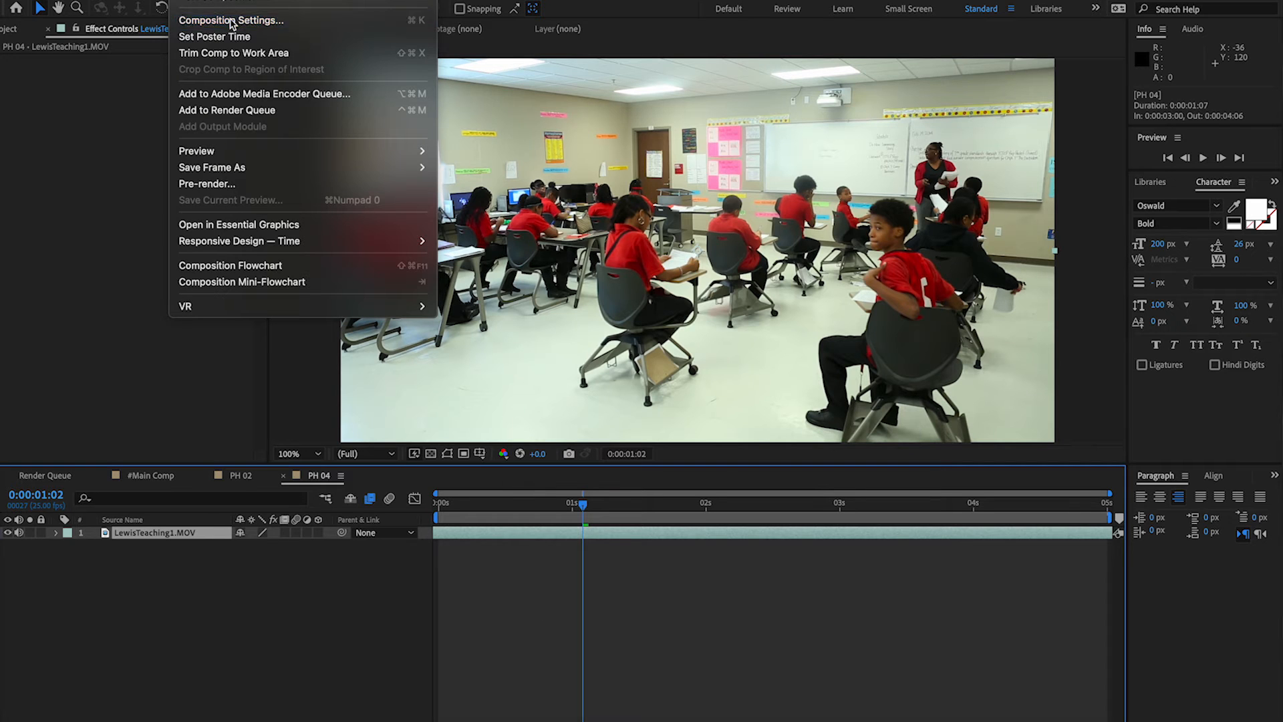
pyautogui.click(435, 313)
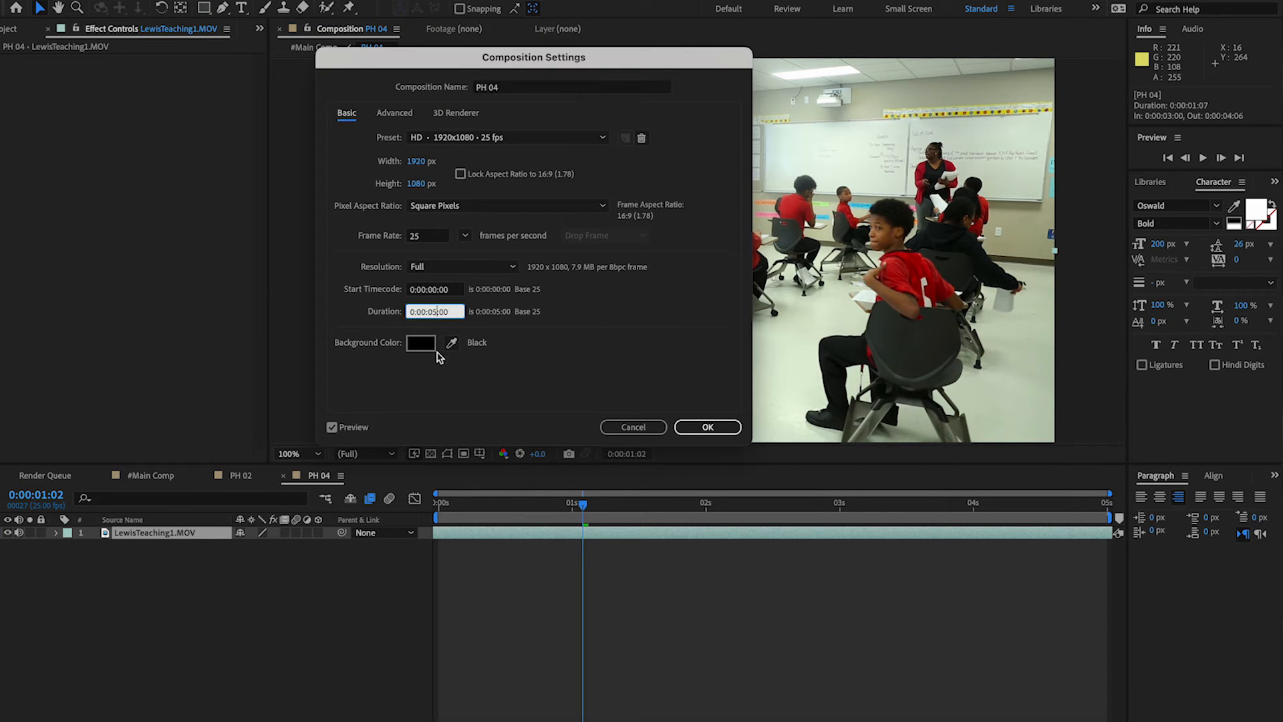
pyautogui.press('Return')
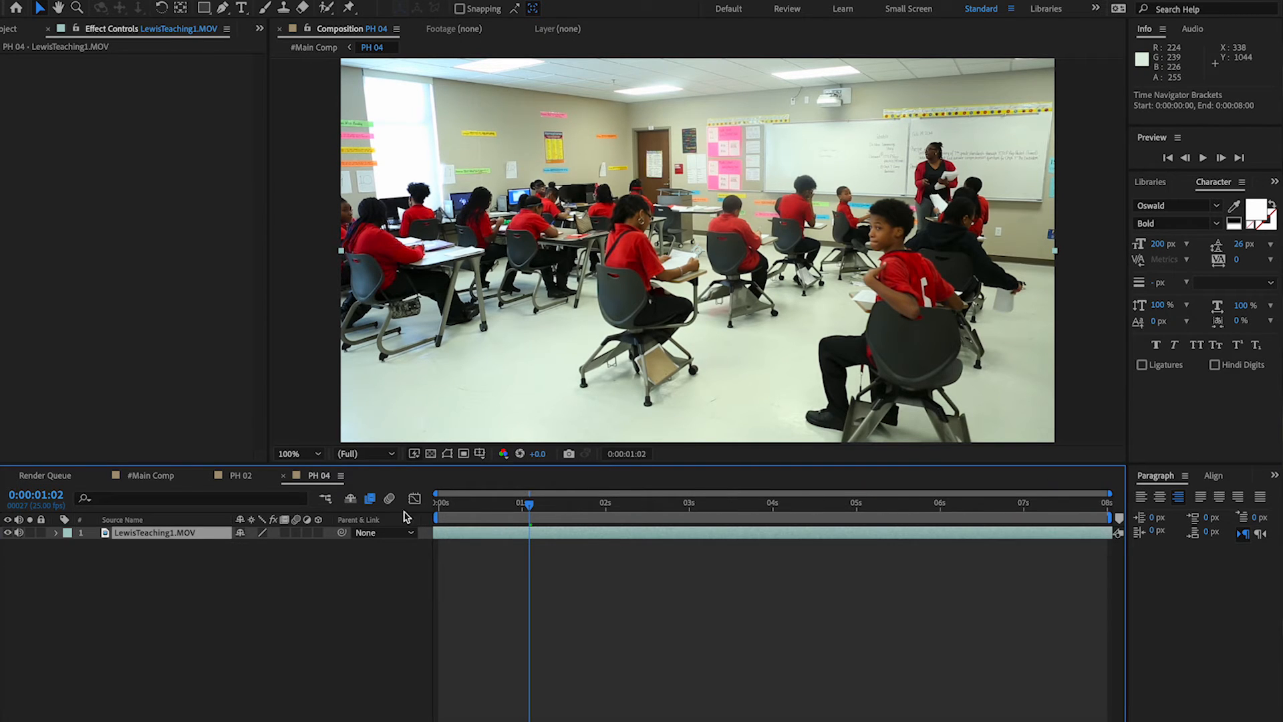
# In #Main Comp, shift the layers from LOGO PRE-comp down to the short PH 04 layer nearly two seconds later.
pyautogui.click(156, 477)
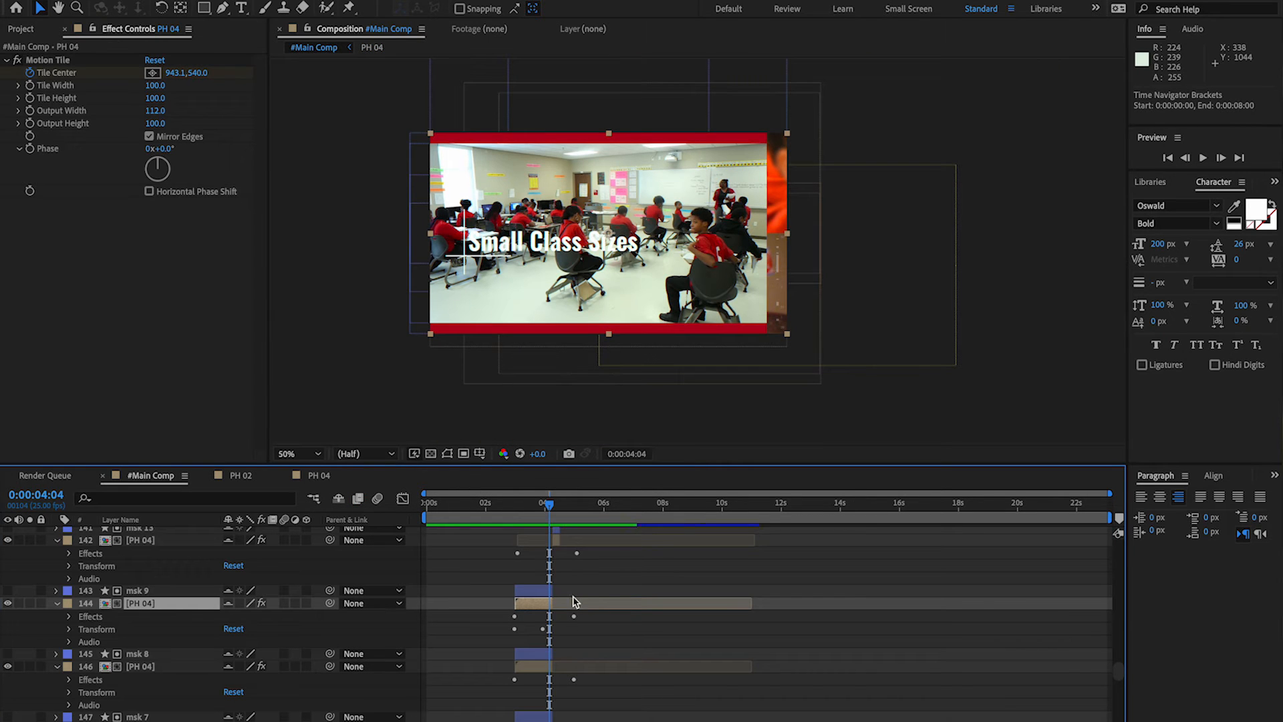
pyautogui.scroll(5, 599, 591)
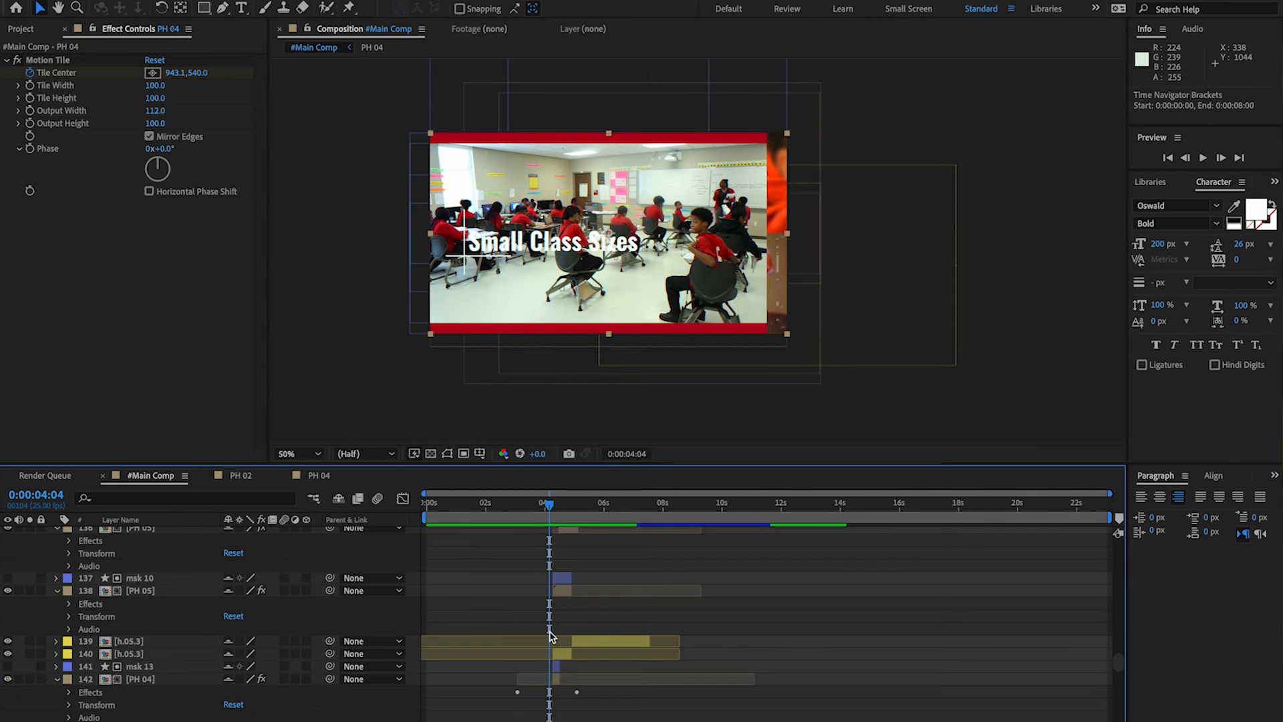
pyautogui.click(163, 680)
pyautogui.scroll(20, 163, 679)
pyautogui.scroll(-5, 163, 680)
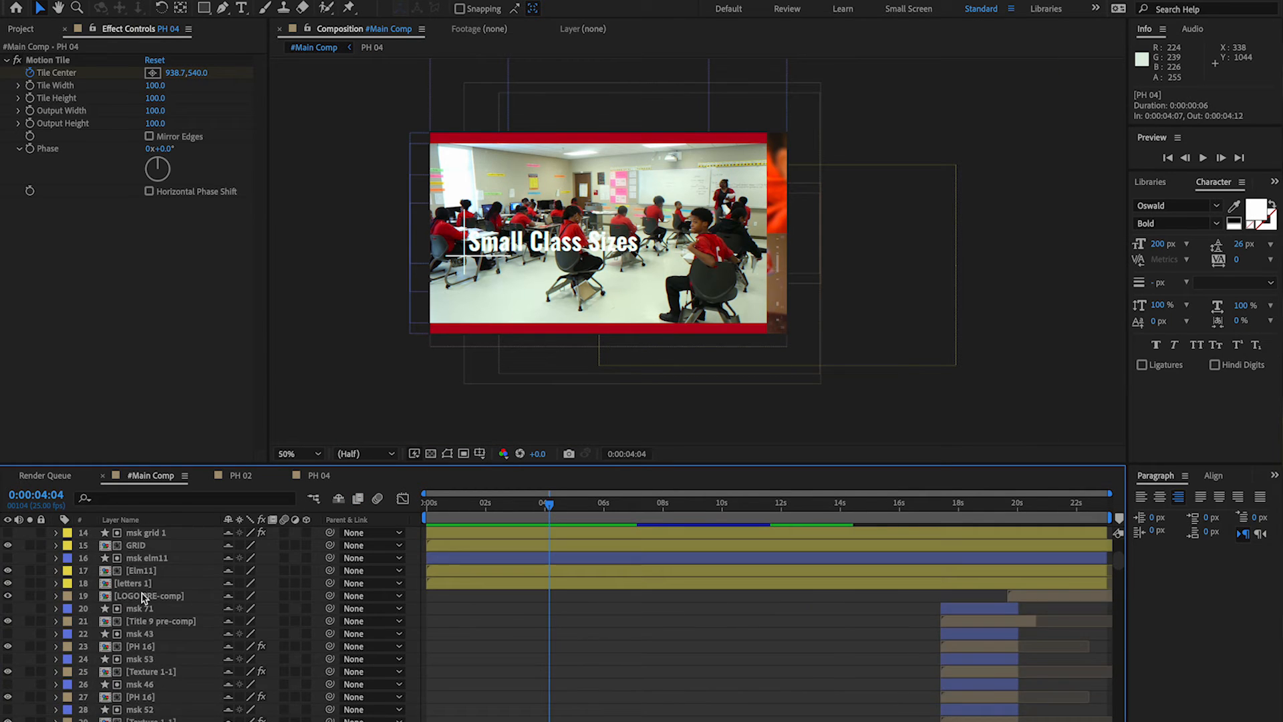
pyautogui.keyDown('shift'); pyautogui.click(142, 597); pyautogui.keyUp('shift')
pyautogui.scroll(-20, 142, 597)
pyautogui.moveTo(599, 551); pyautogui.dragTo(648, 549)
# Extend the PH 04 layers, their masks and Shape Layer 3 to meet the shifted layers, and preview the lengthened shot.
pyautogui.click(534, 634)
pyautogui.scroll(-8, 535, 667)
pyautogui.scroll(1, 536, 667)
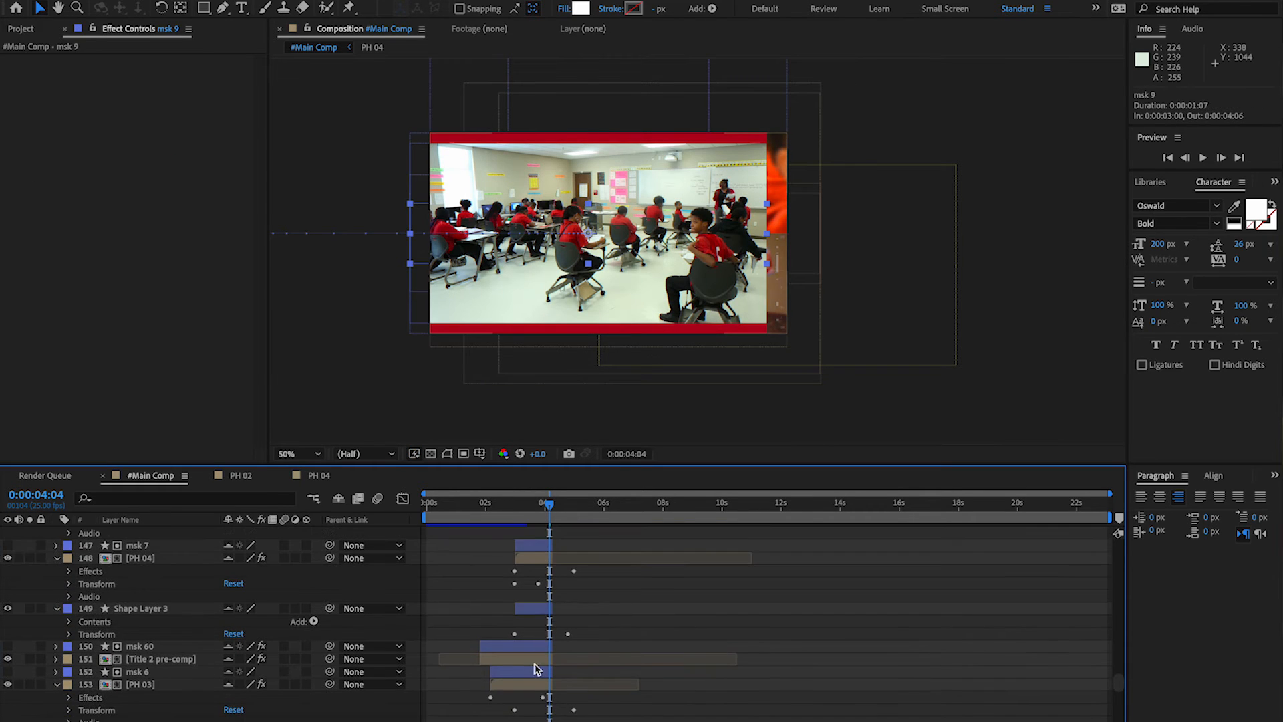
pyautogui.keyDown('shift'); pyautogui.click(539, 611); pyautogui.keyUp('shift')
pyautogui.scroll(7, 540, 614)
pyautogui.moveTo(553, 634); pyautogui.dragTo(620, 634)
pyautogui.click(496, 502)
pyautogui.press('space')
# Retime the Title 3 pre-comp to run later over the lengthened shot and preview #Main Comp from 0:00:03:00.
pyautogui.press('space')
pyautogui.moveTo(554, 502)
pyautogui.mouseDown()
pyautogui.moveTo(587, 503)
pyautogui.moveTo(537, 504)
pyautogui.mouseUp()
pyautogui.scroll(15, 588, 594)
pyautogui.click(604, 695)
pyautogui.scroll(-15, 605, 662)
pyautogui.scroll(15, 570, 560)
pyautogui.moveTo(604, 634); pyautogui.dragTo(644, 630)
pyautogui.click(516, 502)
pyautogui.press('space')
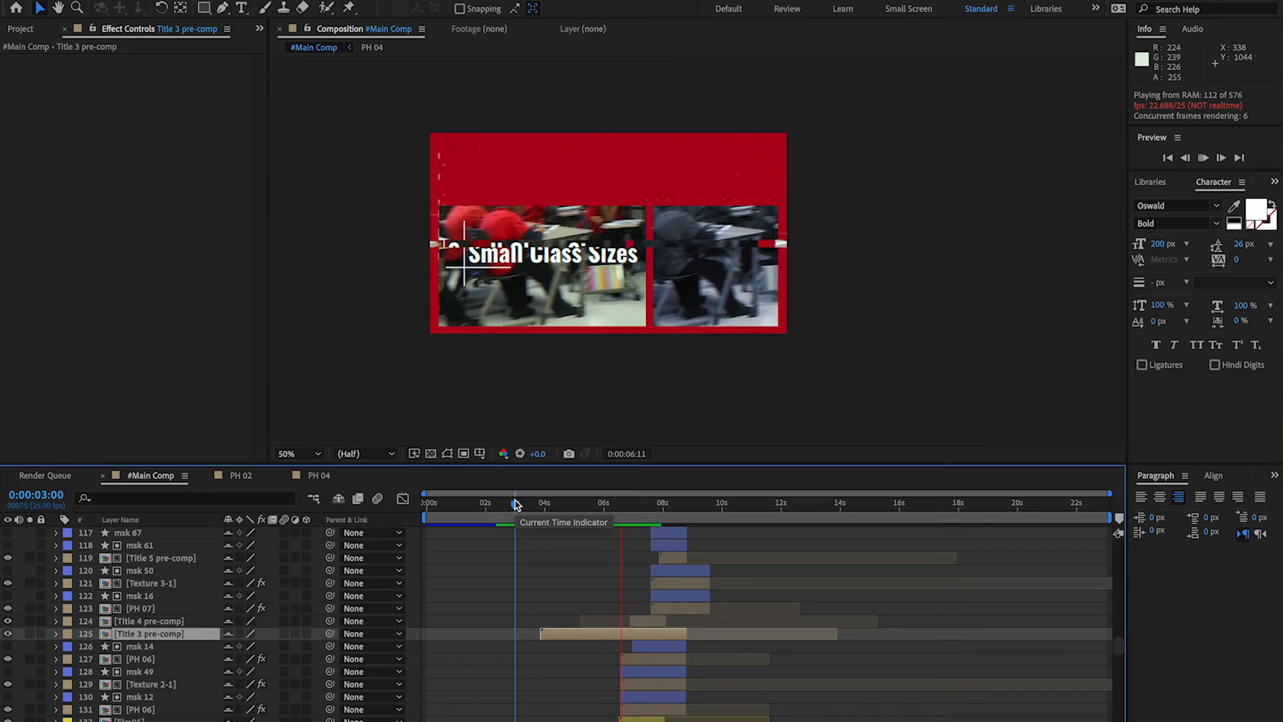
pyautogui.press('space')
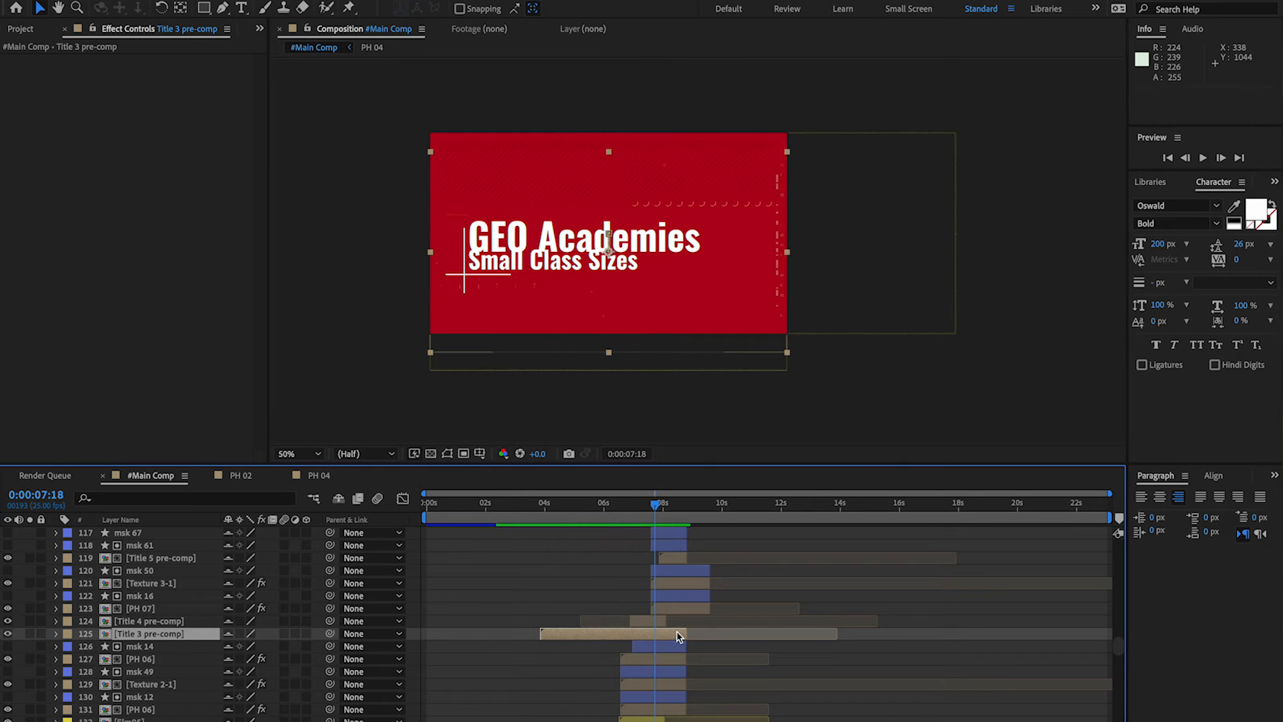
# Trim the end of the Title 3 pre-comp back to where Title 4 pre-comp begins, and preview the transition from just after five seconds.
pyautogui.moveTo(684, 633); pyautogui.dragTo(634, 640)
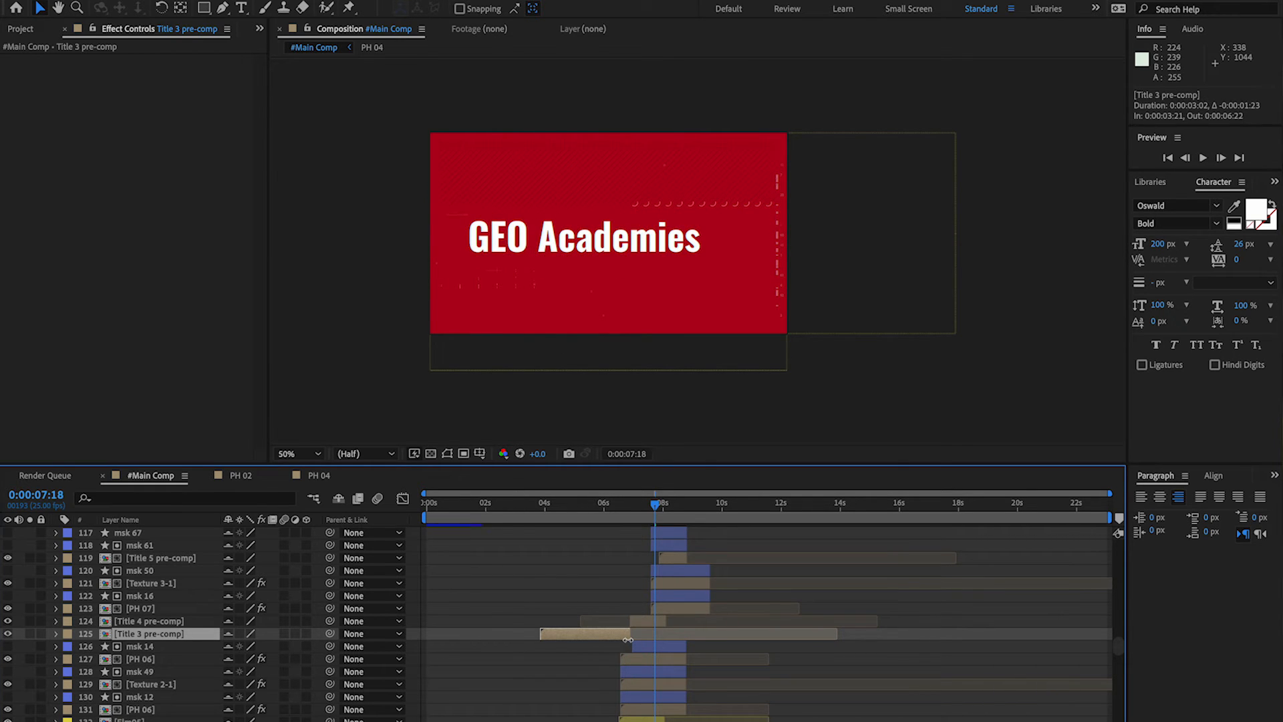
pyautogui.click(585, 504)
pyautogui.press('space')
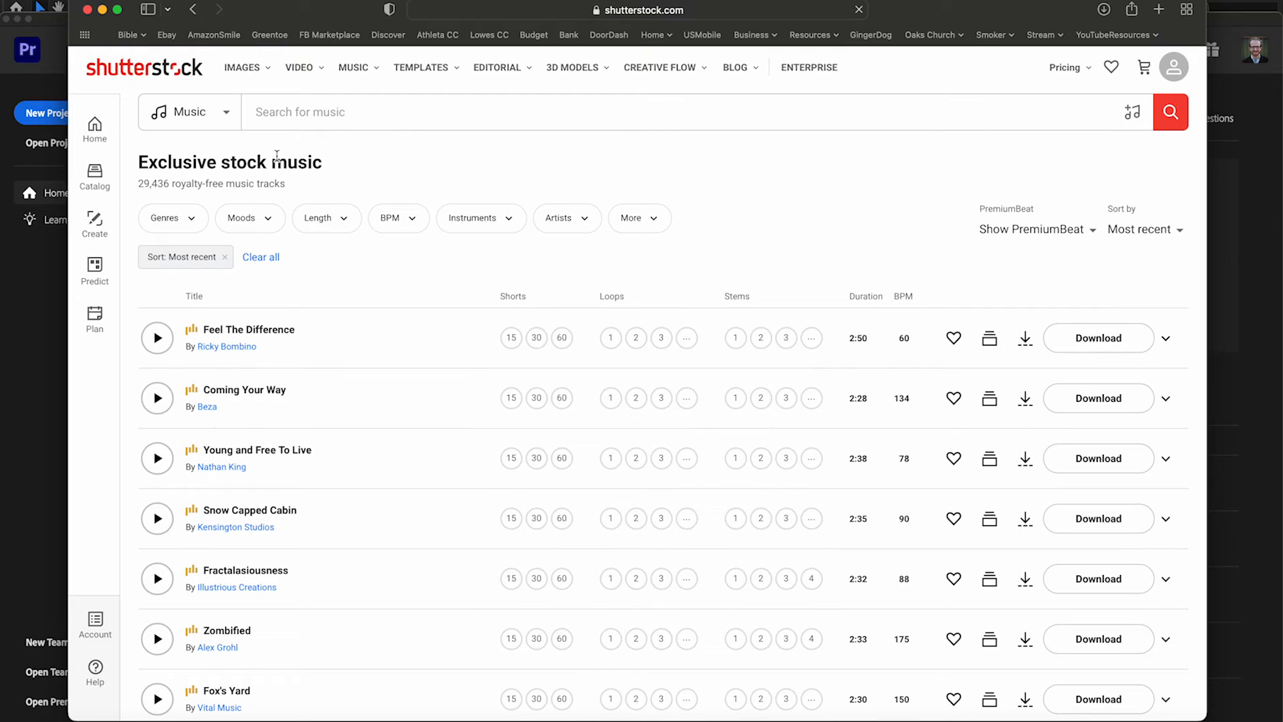
# Switch to Shutterstock in the browser, search its music for "urban" and download the Beat Bop track.
pyautogui.write('urban')
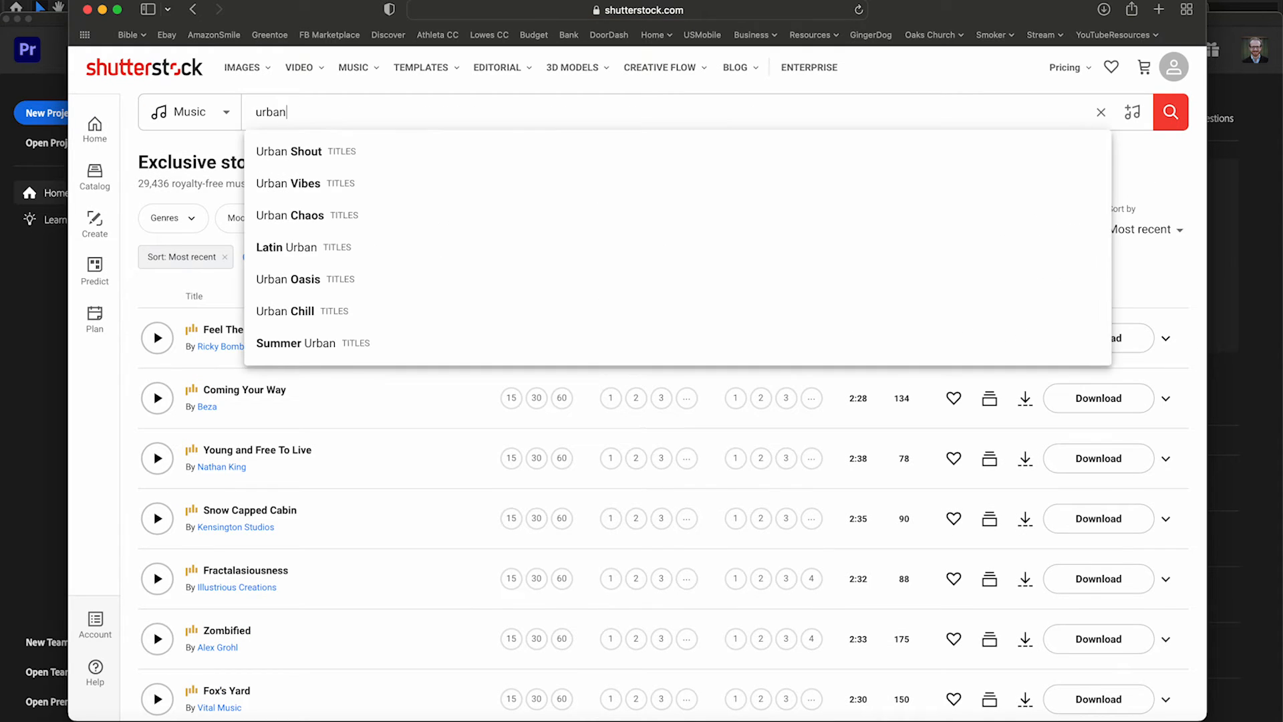
pyautogui.press('Return')
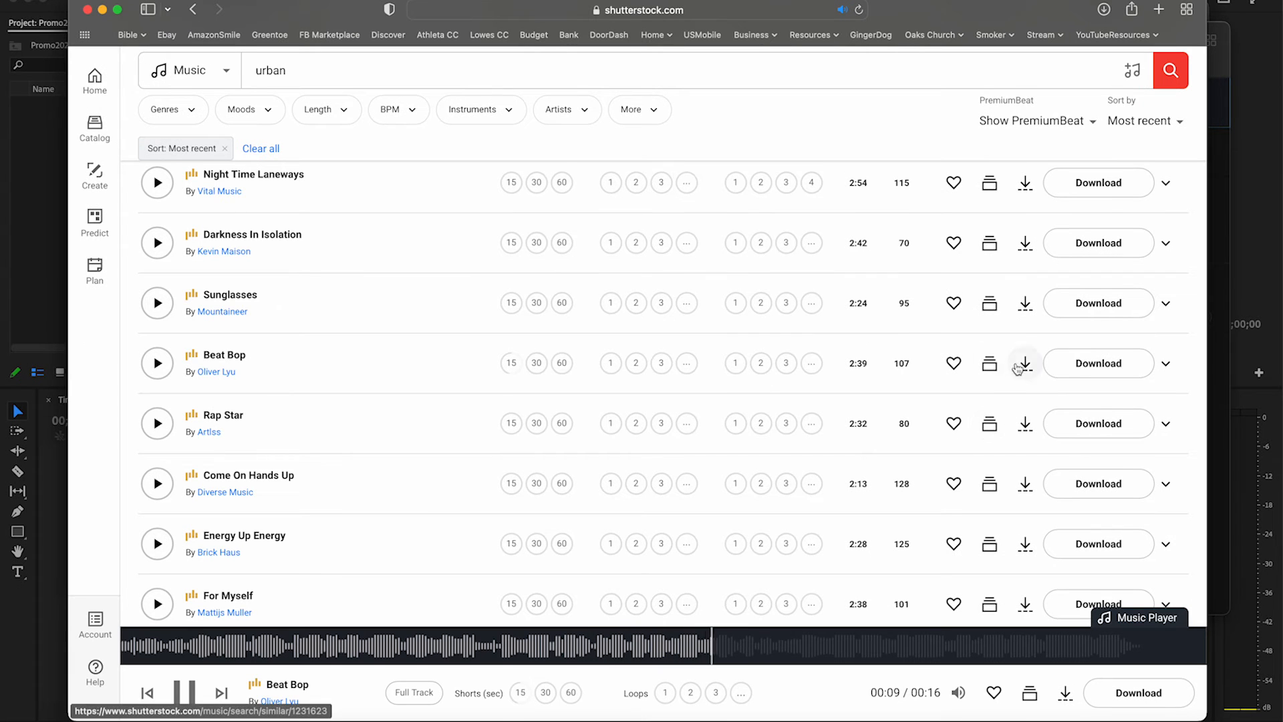
pyautogui.click(1072, 371)
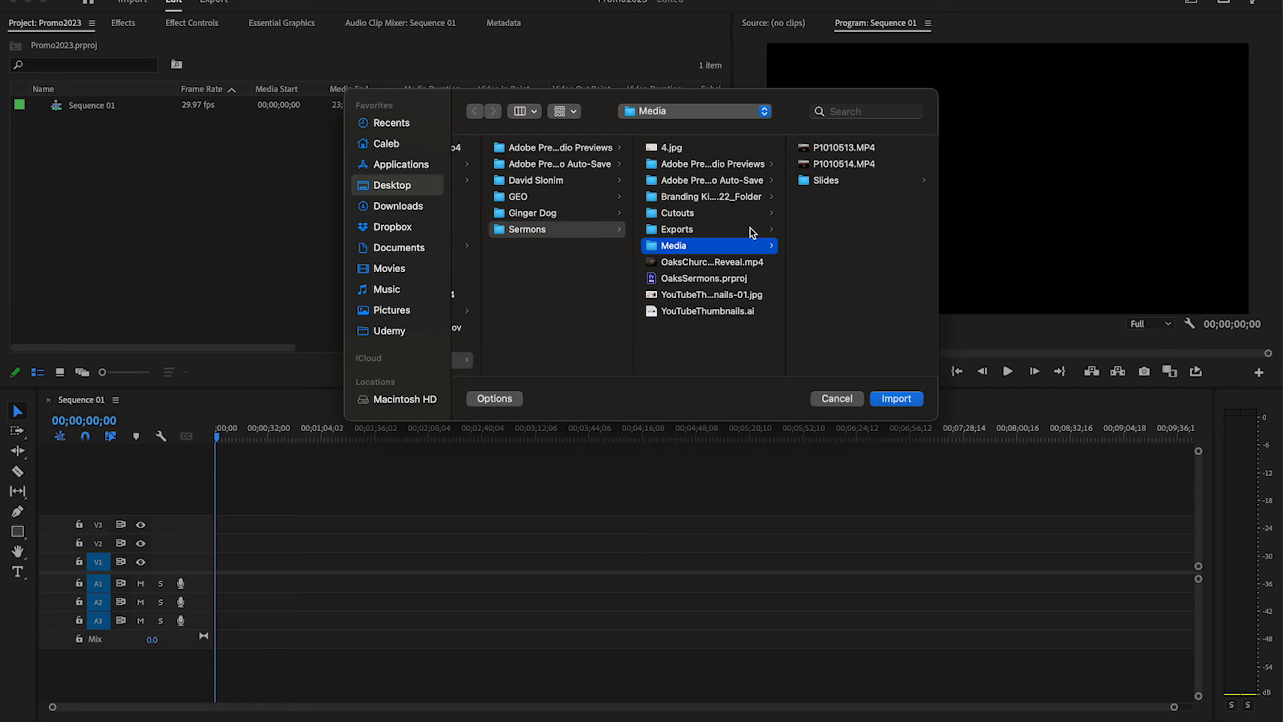
# In Premiere Pro, import AEComp.mov and Beat Bop15.wav from the 21C Promo 2023 folder inside GEO.
pyautogui.click(588, 196)
pyautogui.click(685, 150)
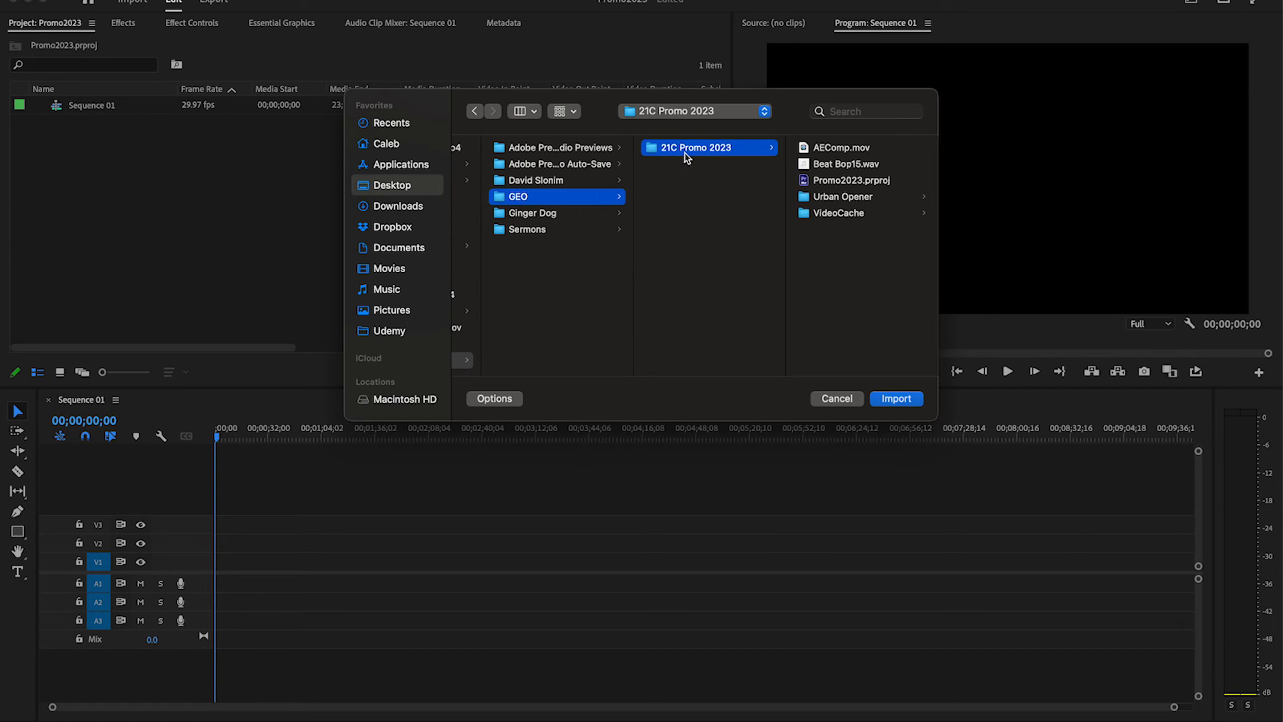
pyautogui.click(834, 165)
pyautogui.keyDown('shift'); pyautogui.click(719, 149); pyautogui.keyUp('shift')
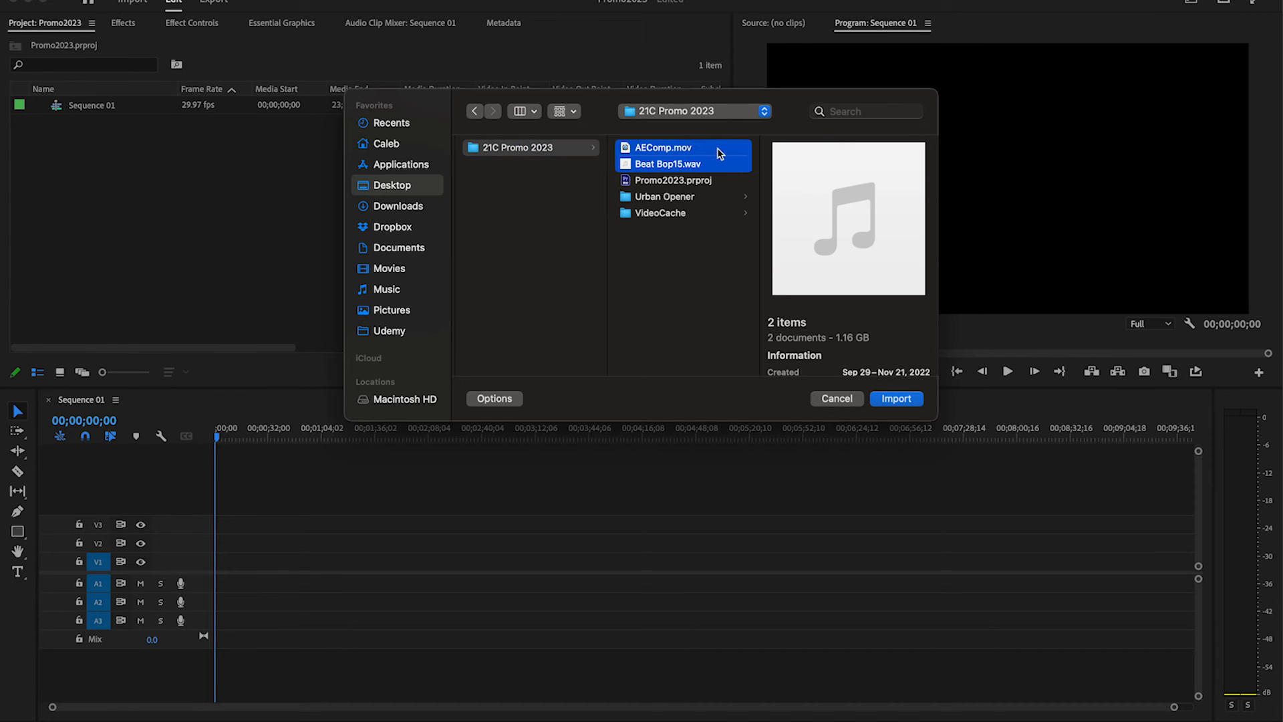
pyautogui.click(897, 398)
# Lay AEComp.mov on V1 and Beat Bop15.wav on A1 from the start of Sequence 01.
pyautogui.click(74, 172)
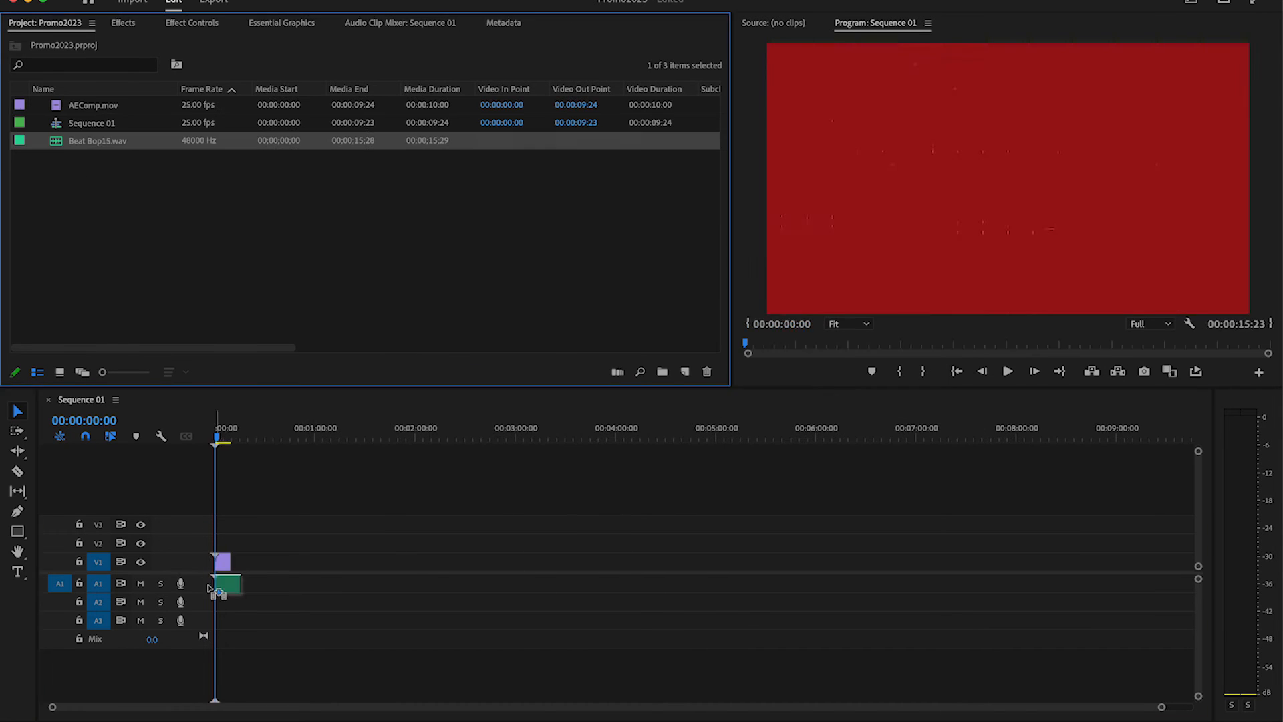
pyautogui.click(278, 428)
pyautogui.press('=')
pyautogui.press('=')
pyautogui.press('=')
pyautogui.press('=')
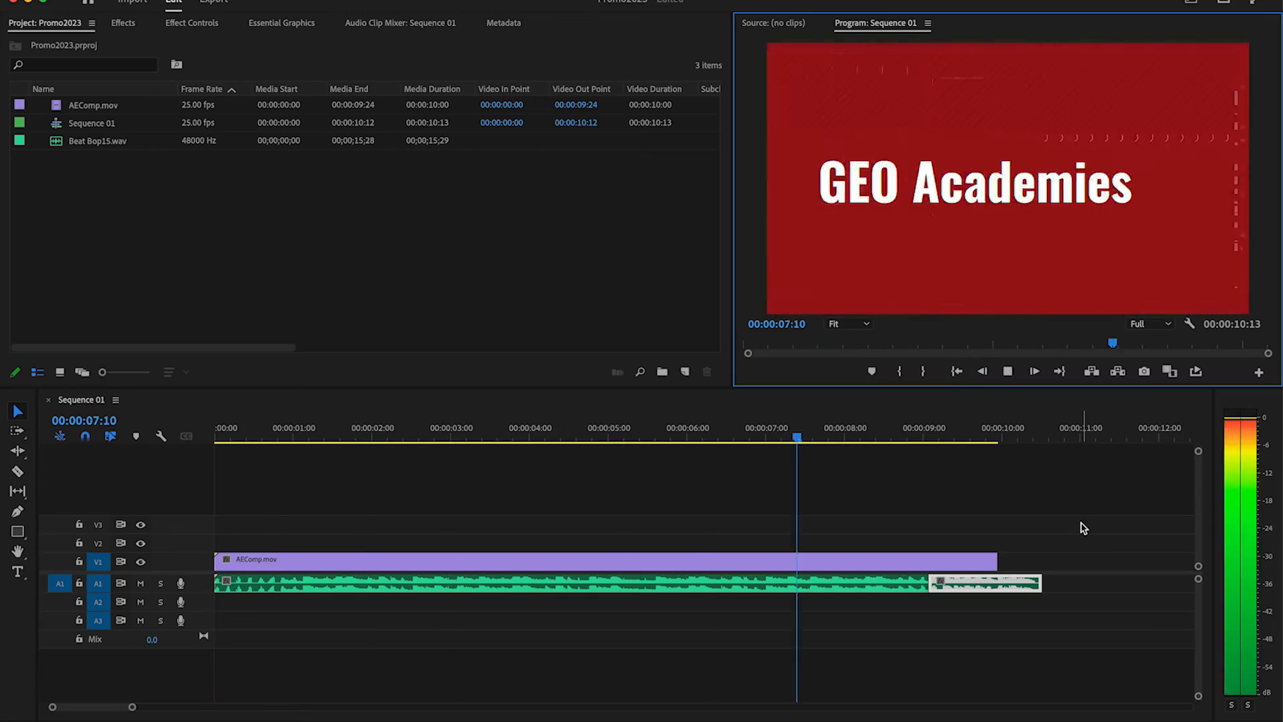